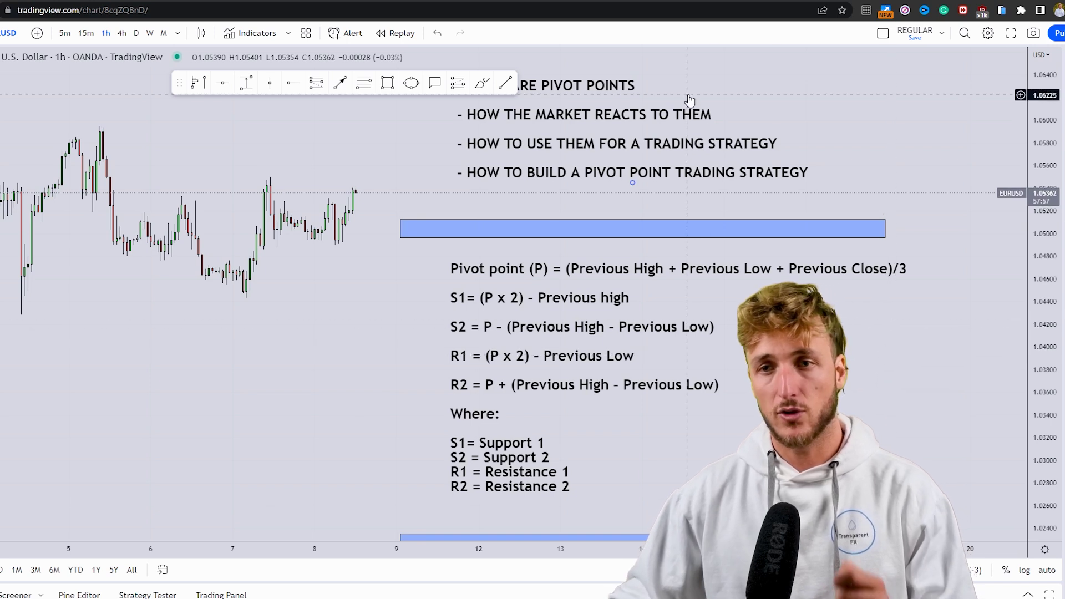
Step: Try a red underline under WHAT ARE PIVOT POINTS, delete it, and pan up to the formulas
left_click_drag(690, 99, 674, 151)
left_click(477, 83)
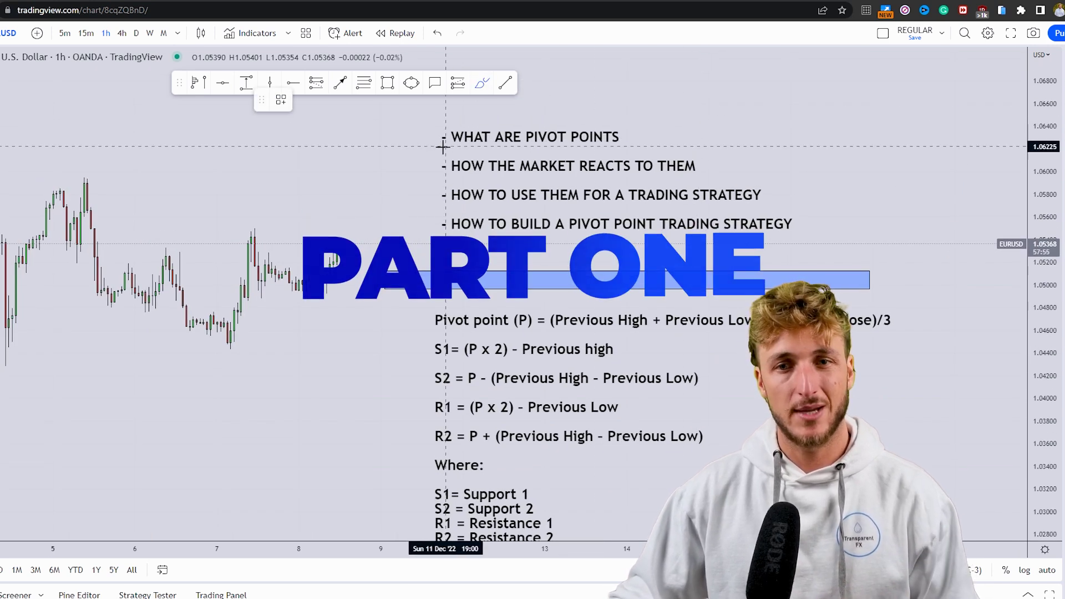
left_click_drag(445, 149, 620, 144)
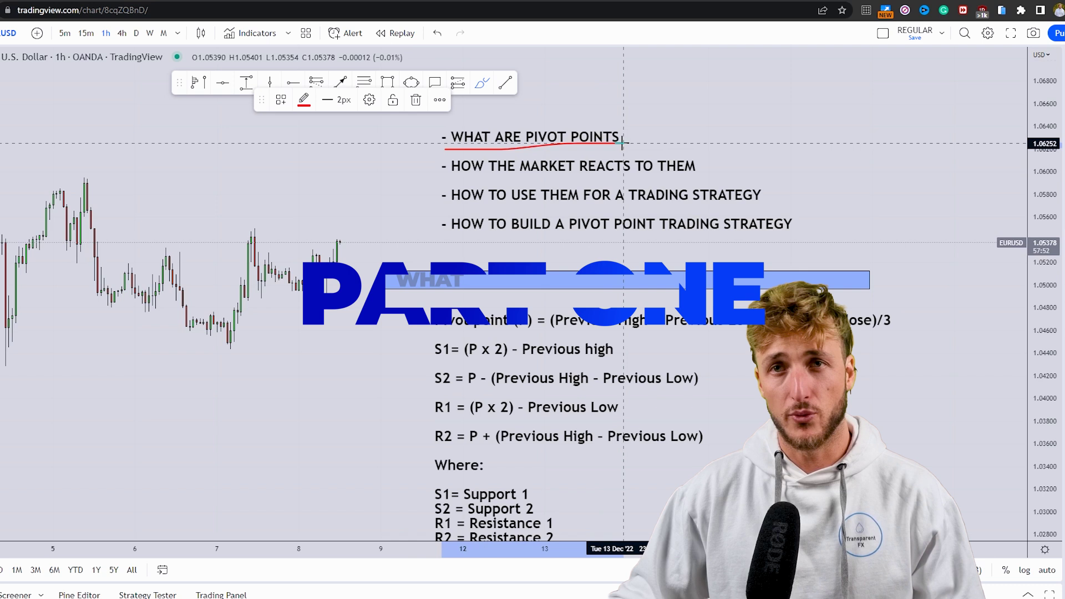
left_click(421, 101)
left_click_drag(292, 367, 300, 290)
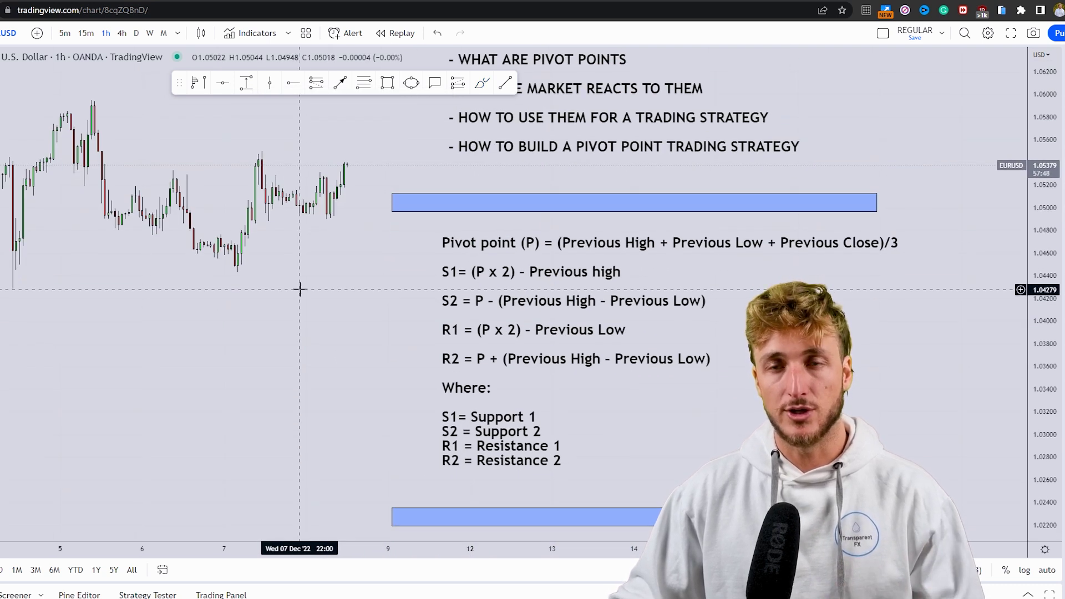
left_click(482, 83)
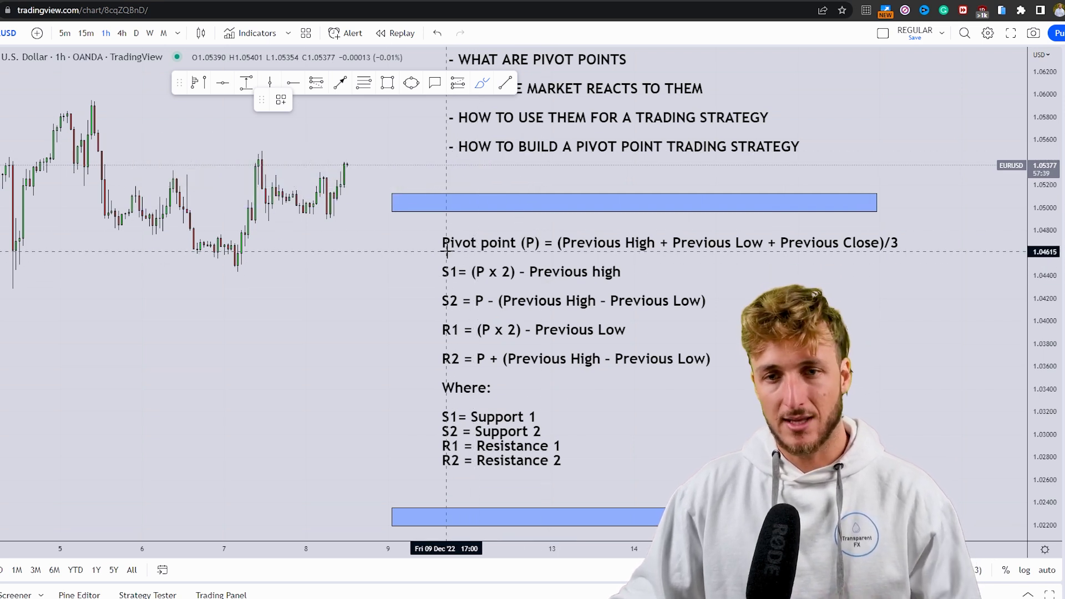
Step: Underline the Pivot point (P) formula in red, undoing a stray circle around (P)
left_click_drag(446, 251, 456, 253)
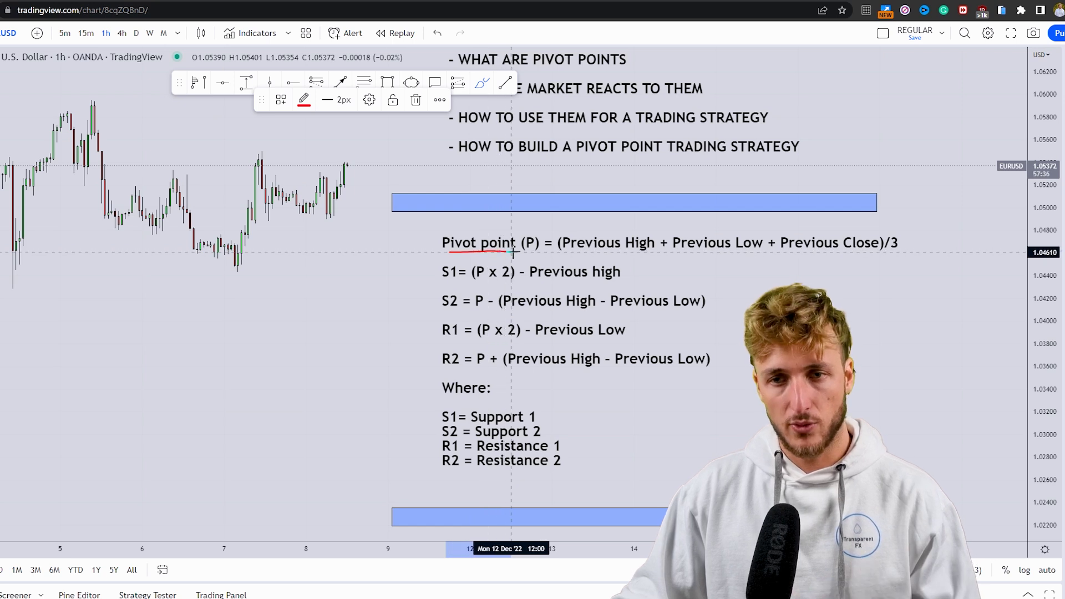
left_click_drag(535, 253, 539, 249)
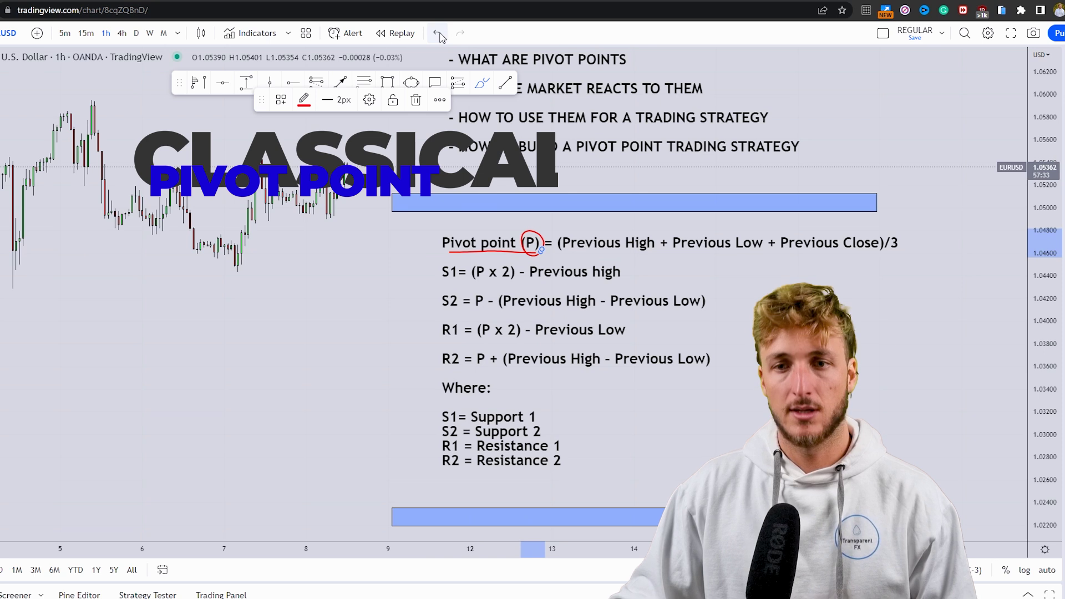
left_click(437, 33)
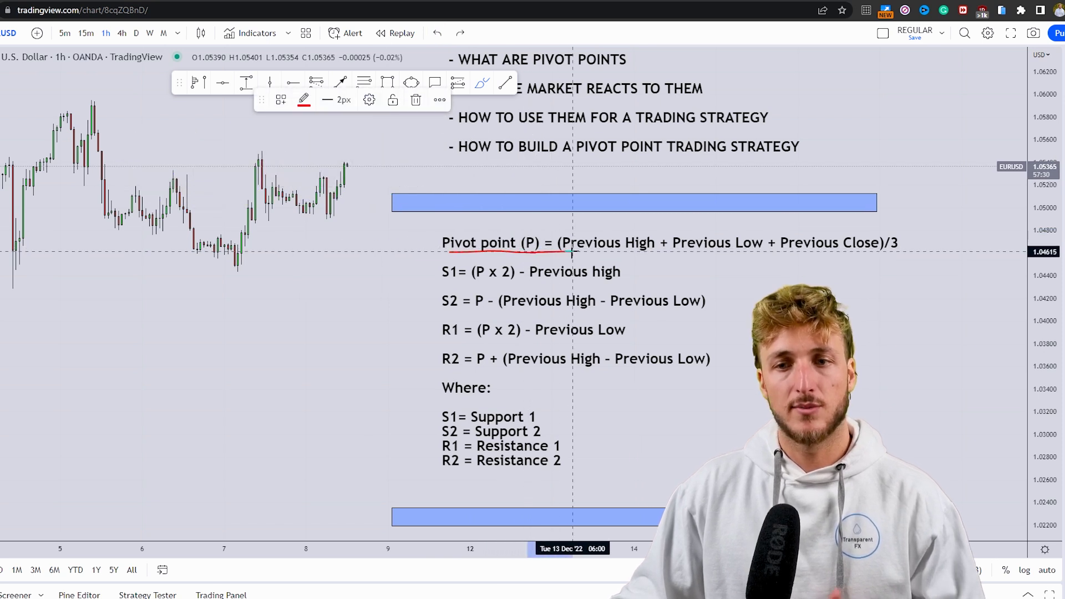
left_click_drag(578, 252, 658, 259)
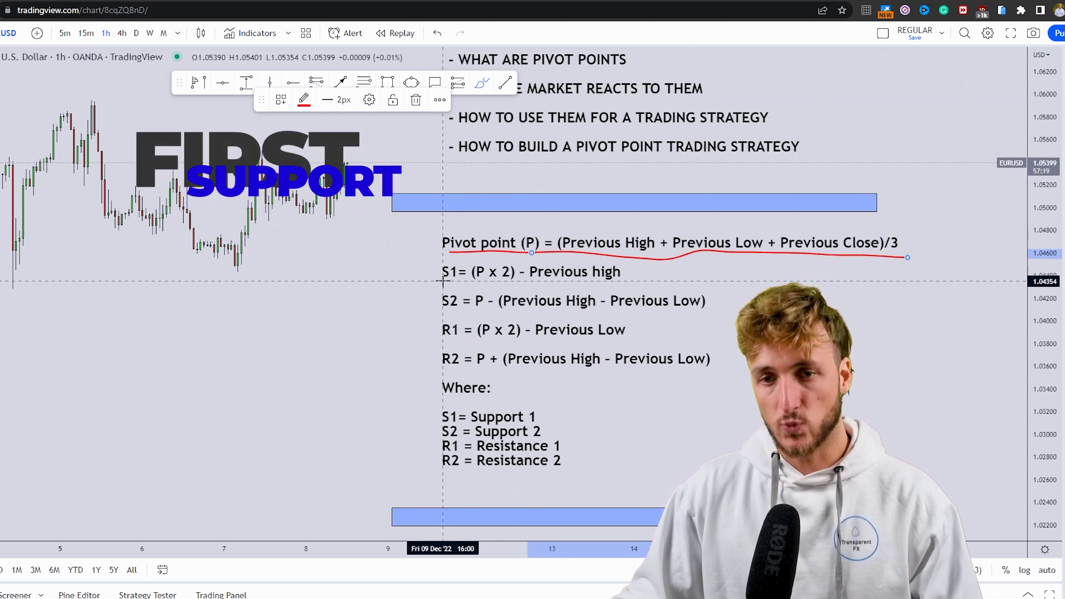
Step: Underline the S1, S2, R1 and R2 formulas in red and mark the S1 = Support 1 definition
left_click_drag(442, 281, 614, 280)
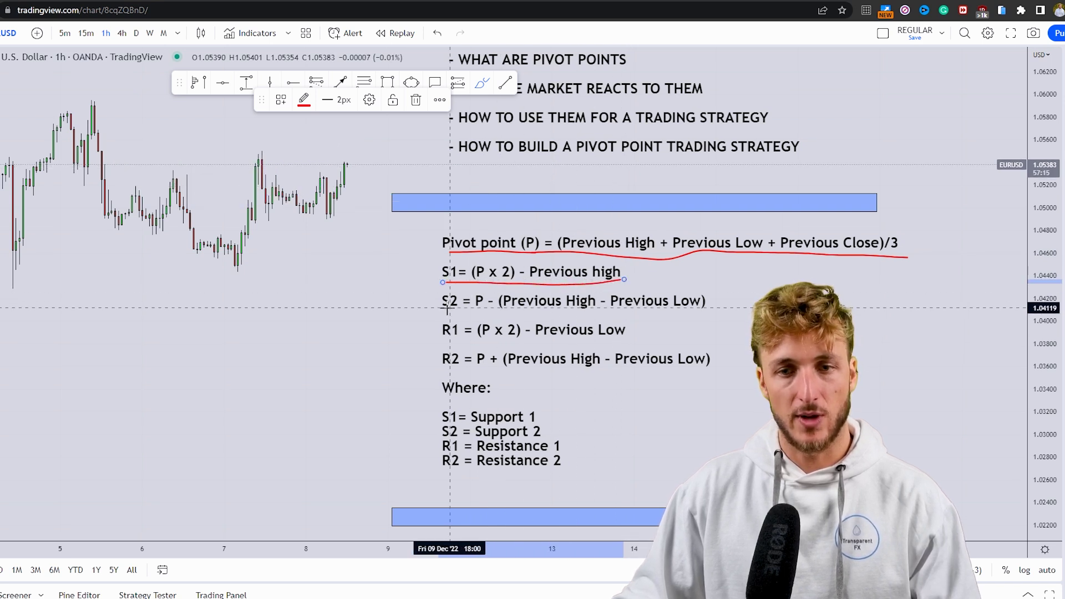
left_click_drag(439, 312, 700, 306)
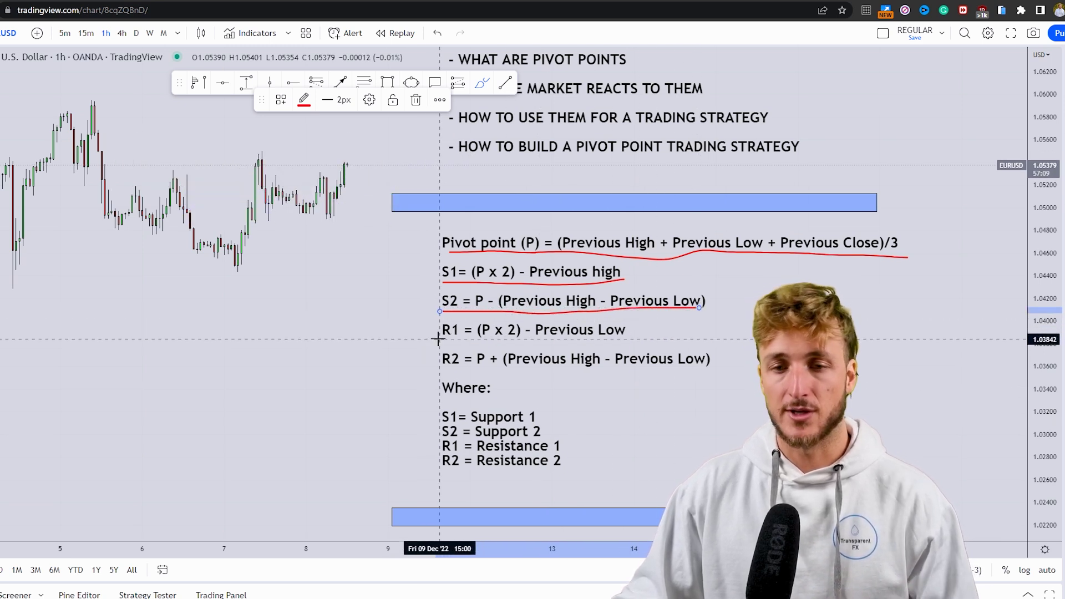
left_click_drag(449, 338, 626, 338)
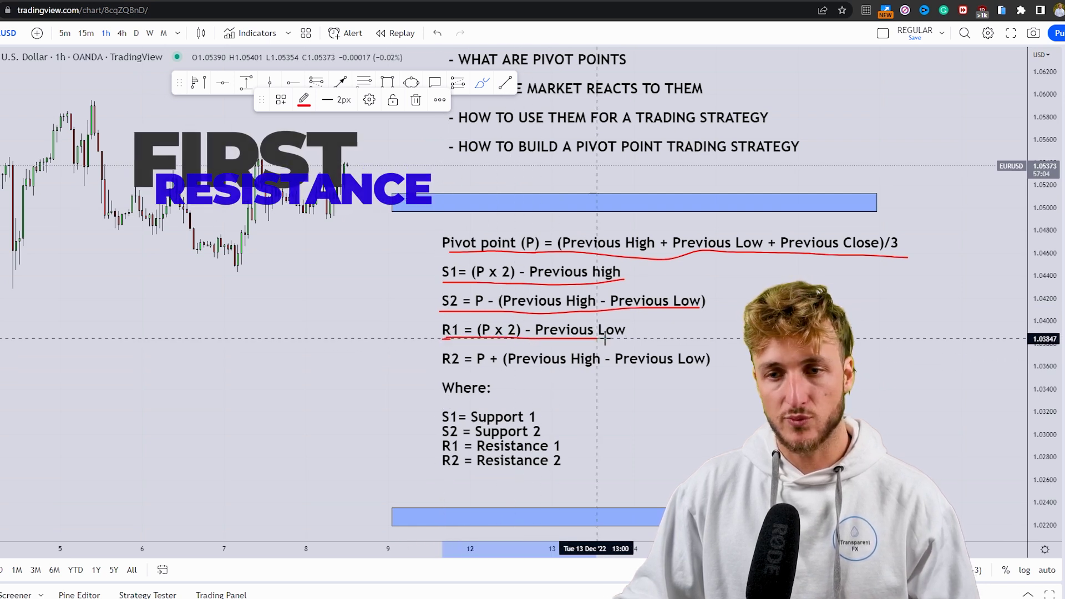
left_click_drag(514, 367, 706, 370)
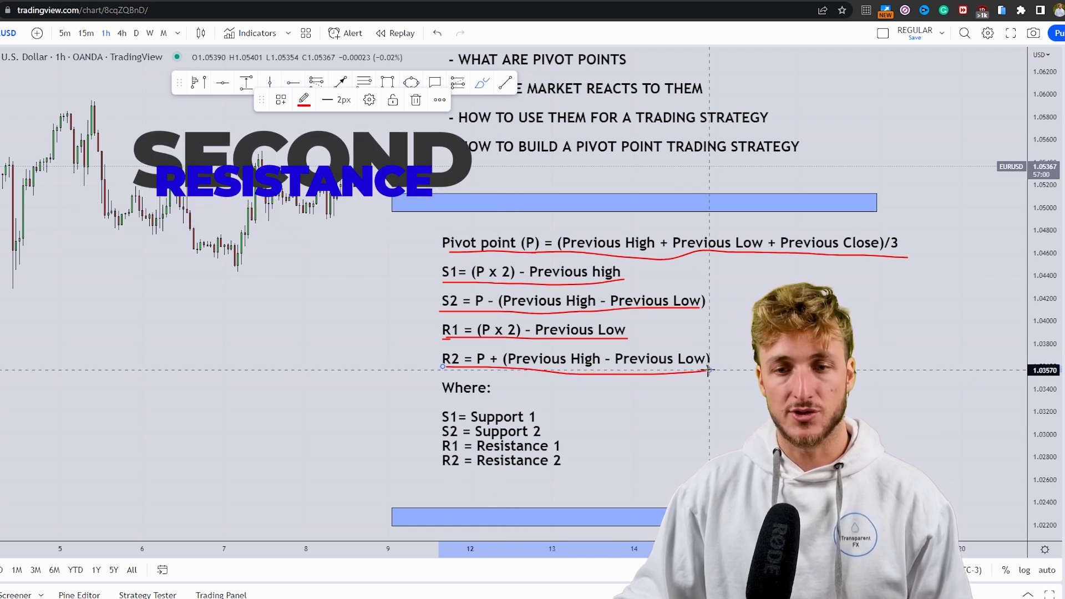
mouse_move(460, 409)
left_mouse_down()
mouse_move(437, 410)
mouse_move(435, 434)
left_mouse_up()
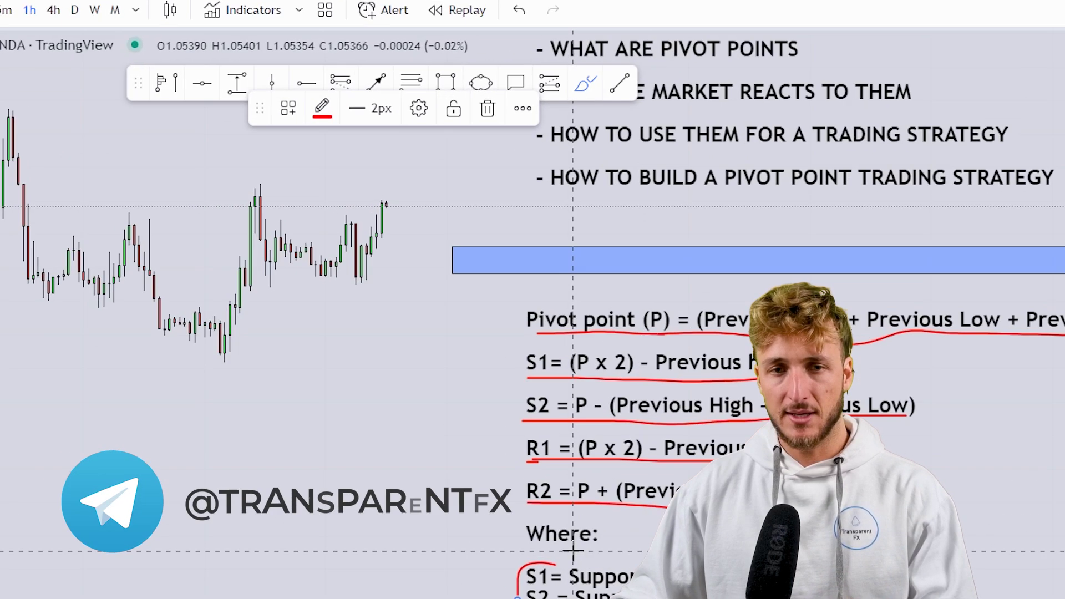
Step: Undo the red formula annotations and scroll the chart left
left_click(520, 11)
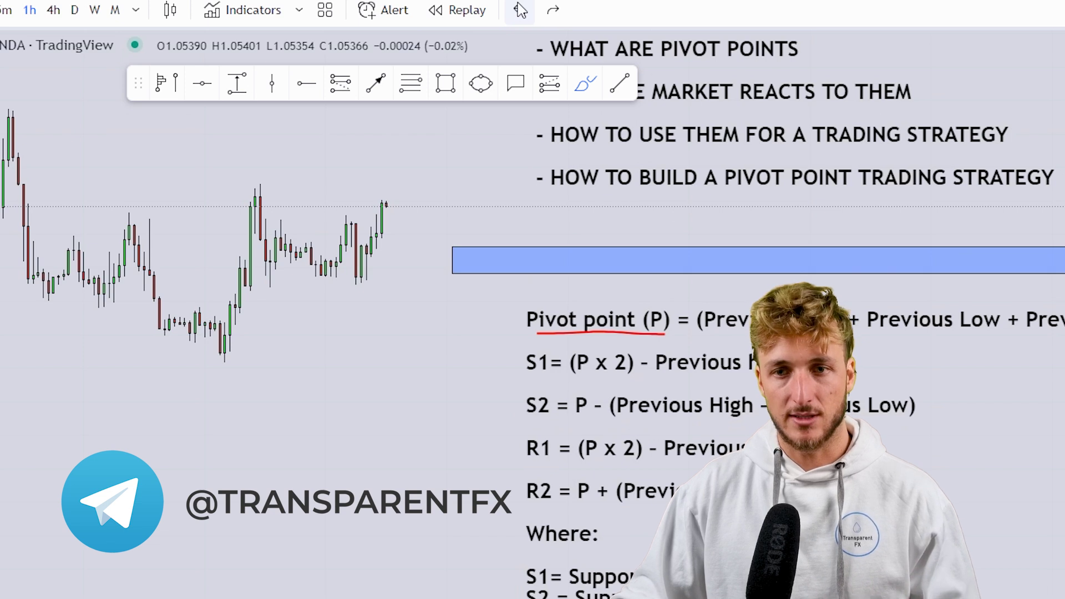
scroll(441, 435, "left", 5)
left_click(250, 12)
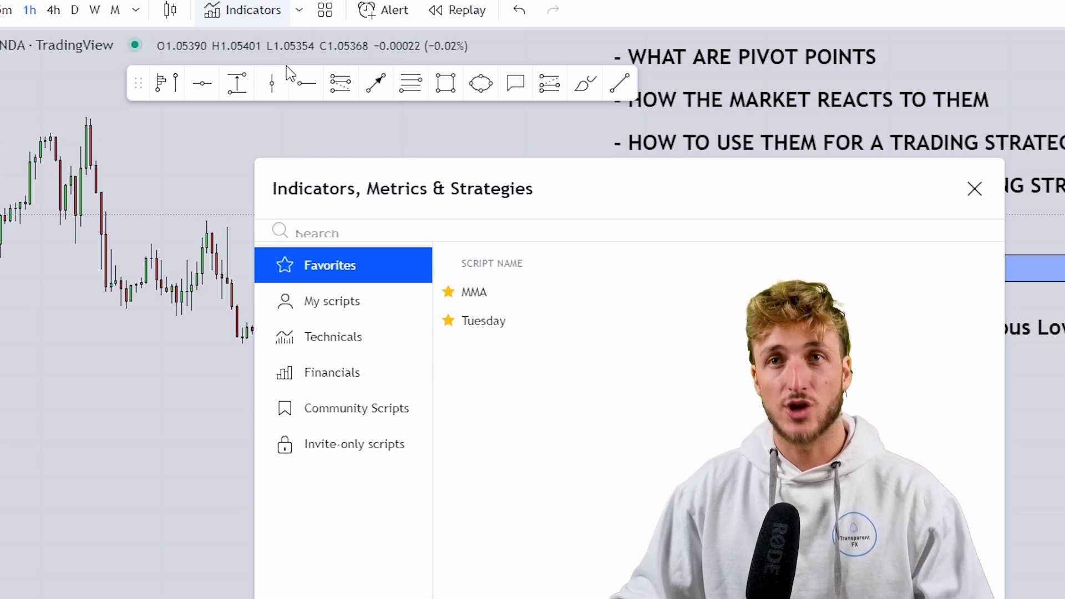
left_click(973, 190)
Step: Search 'pivot point' in Indicators and add Pivot Points Standard to the chart
left_click(229, 22)
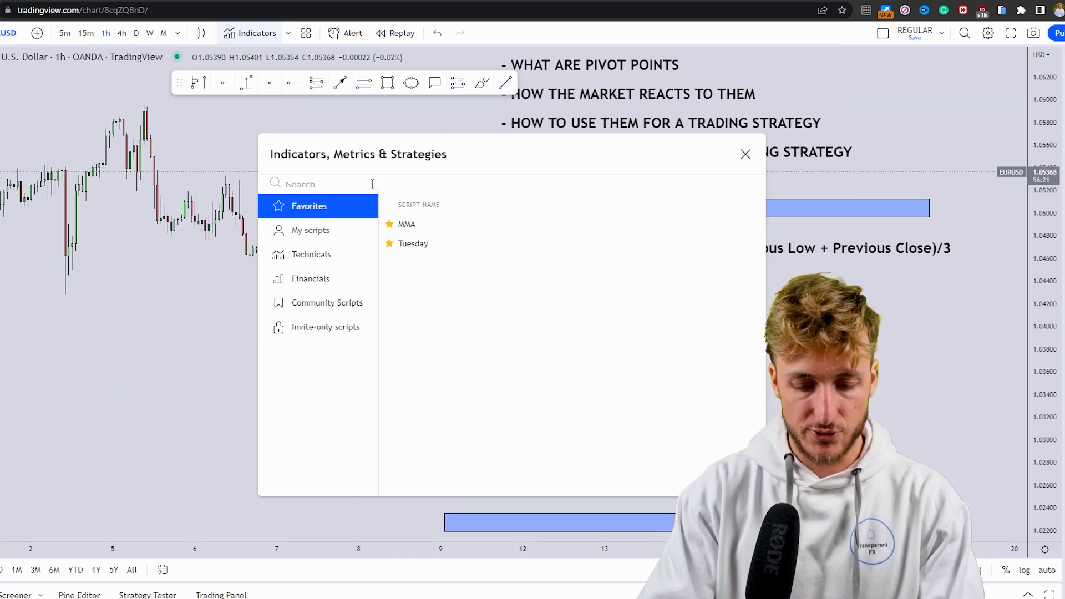
type("pivot p")
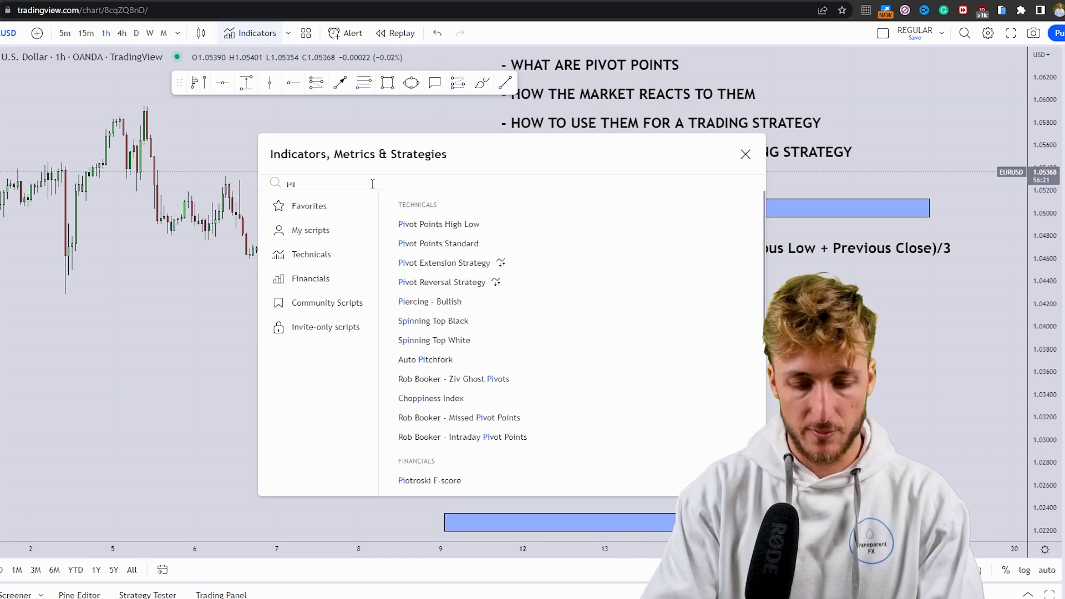
type("oint")
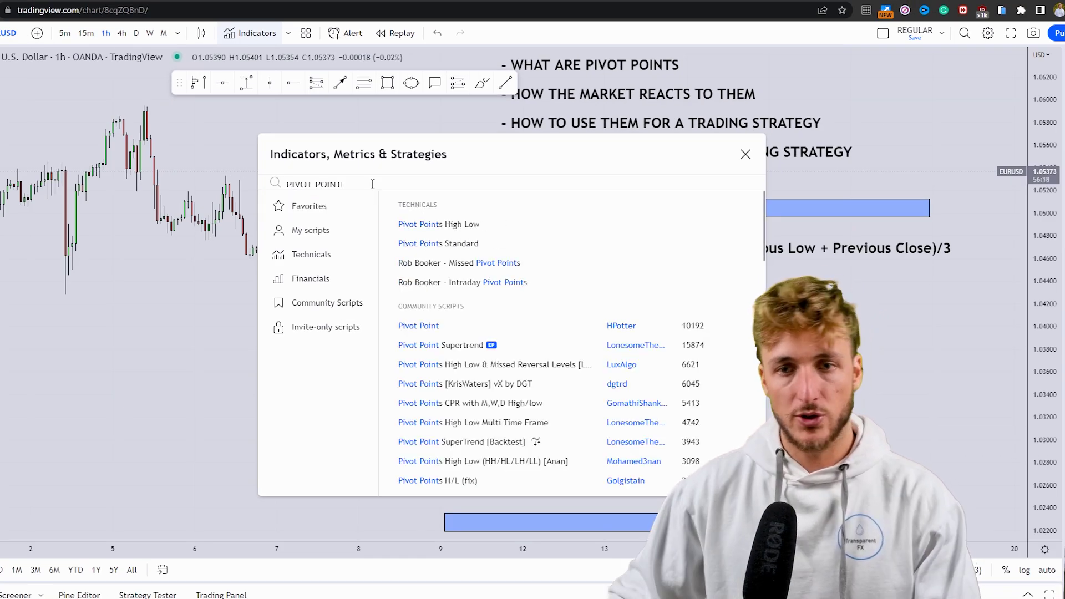
left_click(482, 244)
left_click(745, 155)
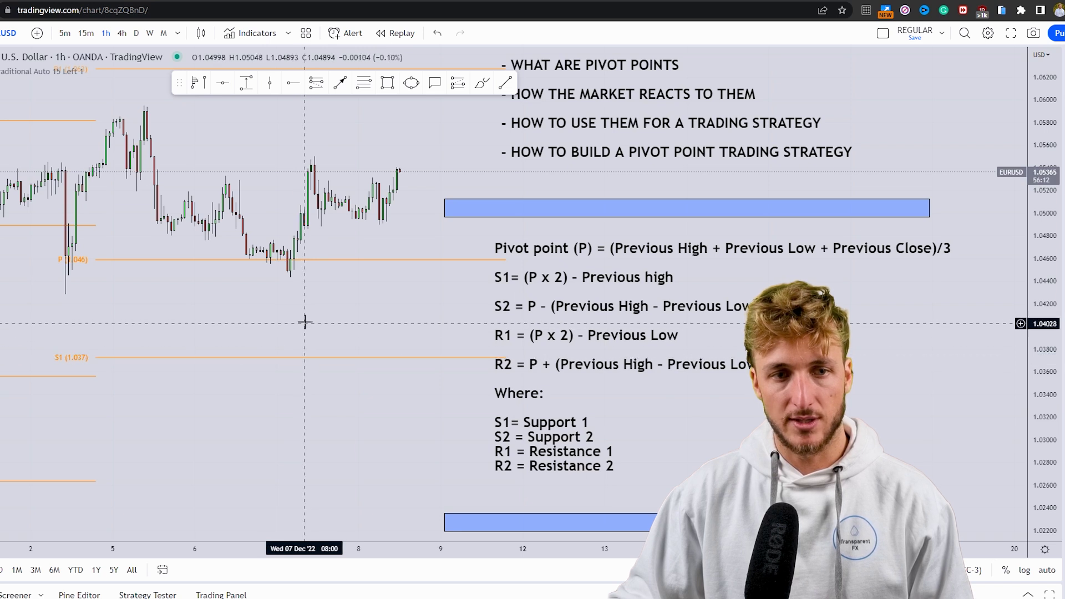
scroll(305, 321, "left", 5)
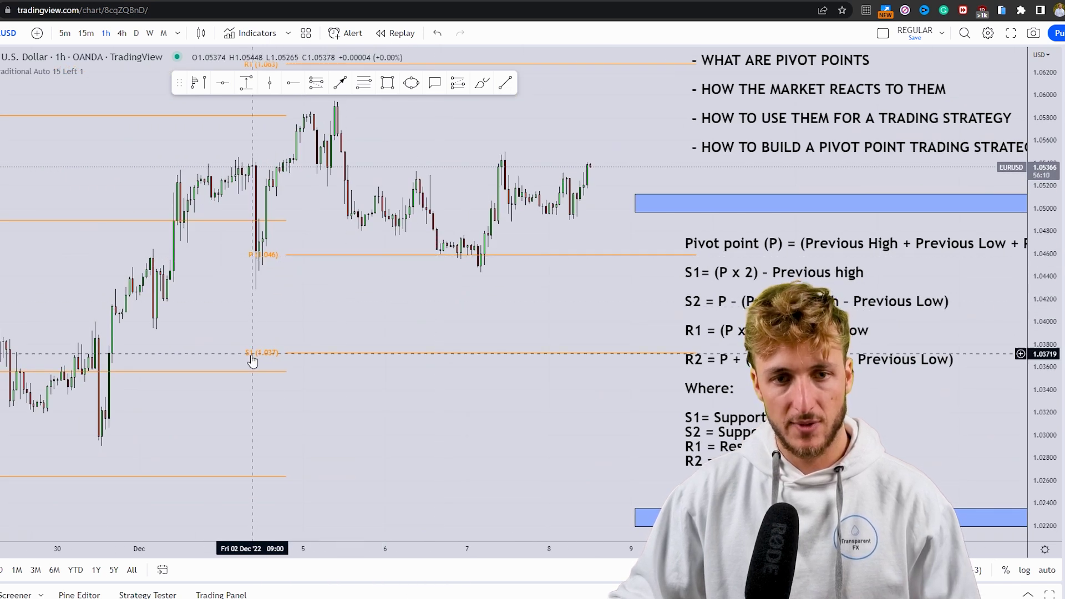
left_click_drag(334, 311, 341, 147)
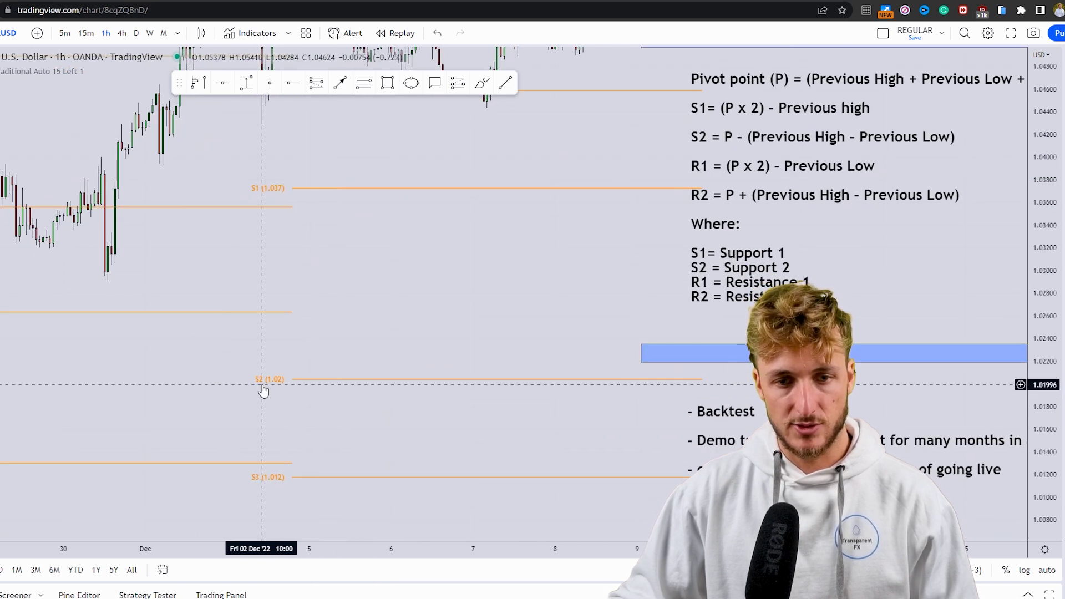
left_click_drag(451, 362, 452, 473)
scroll(282, 384, "right", 2)
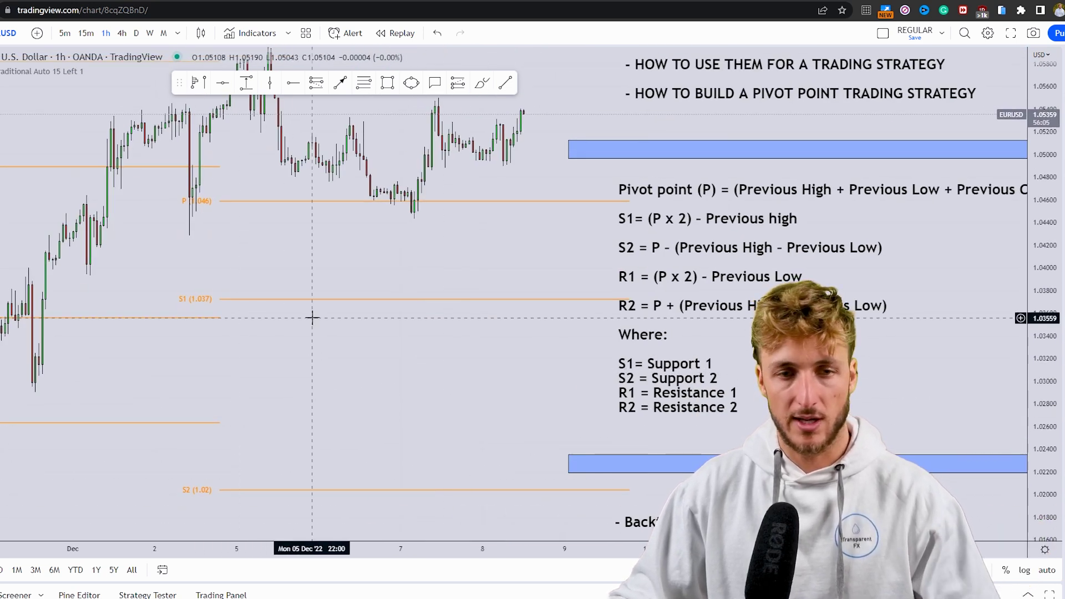
left_click_drag(311, 316, 308, 457)
left_click_drag(309, 233, 309, 360)
left_click_drag(239, 296, 191, 344)
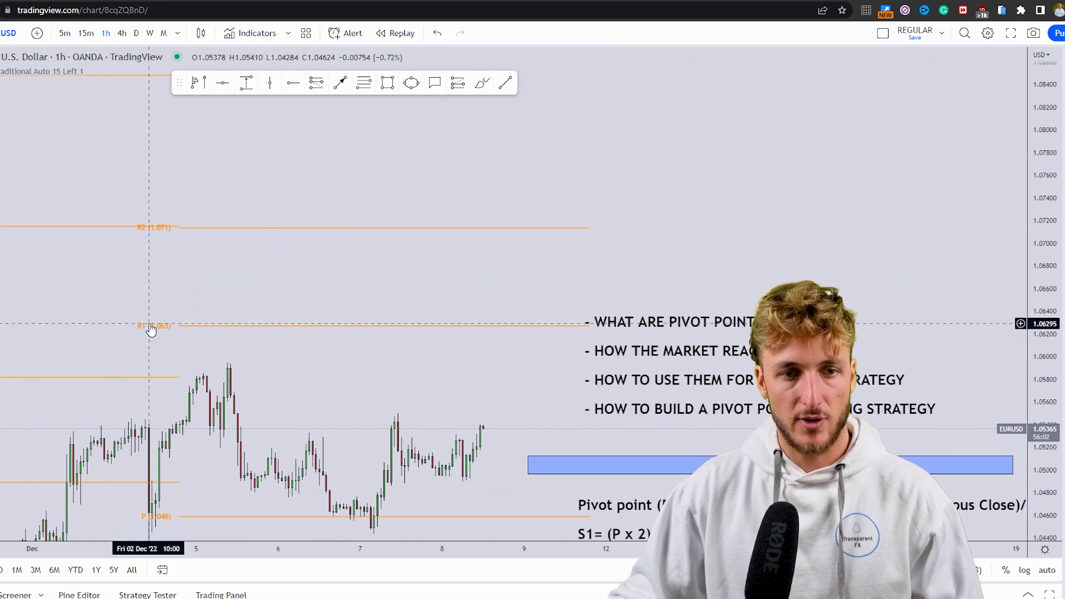
left_click_drag(152, 240, 233, 273)
left_click_drag(179, 81, 169, 411)
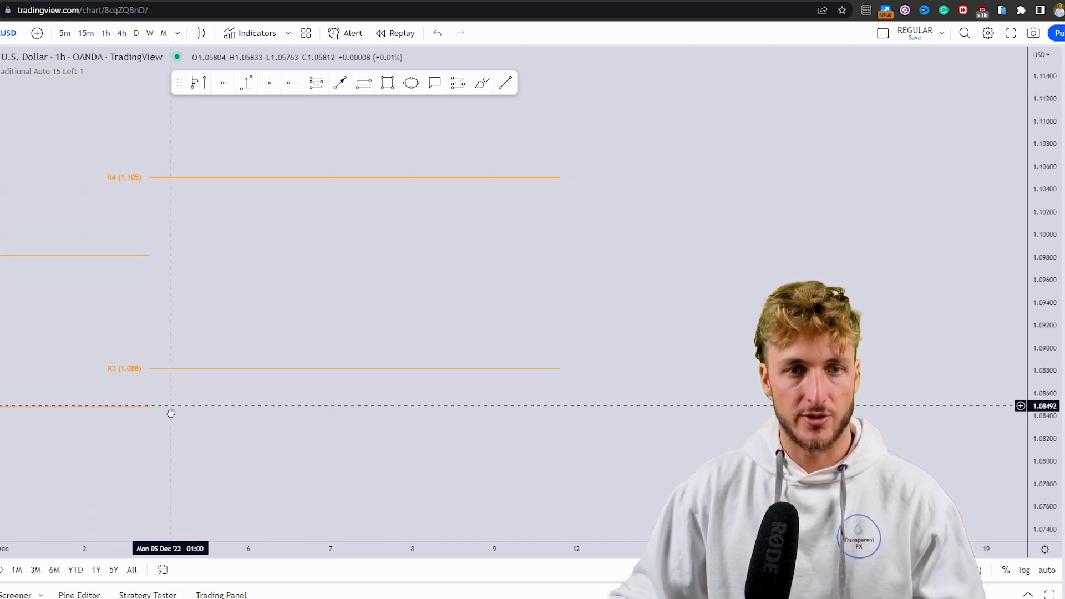
left_click_drag(164, 185, 184, 151)
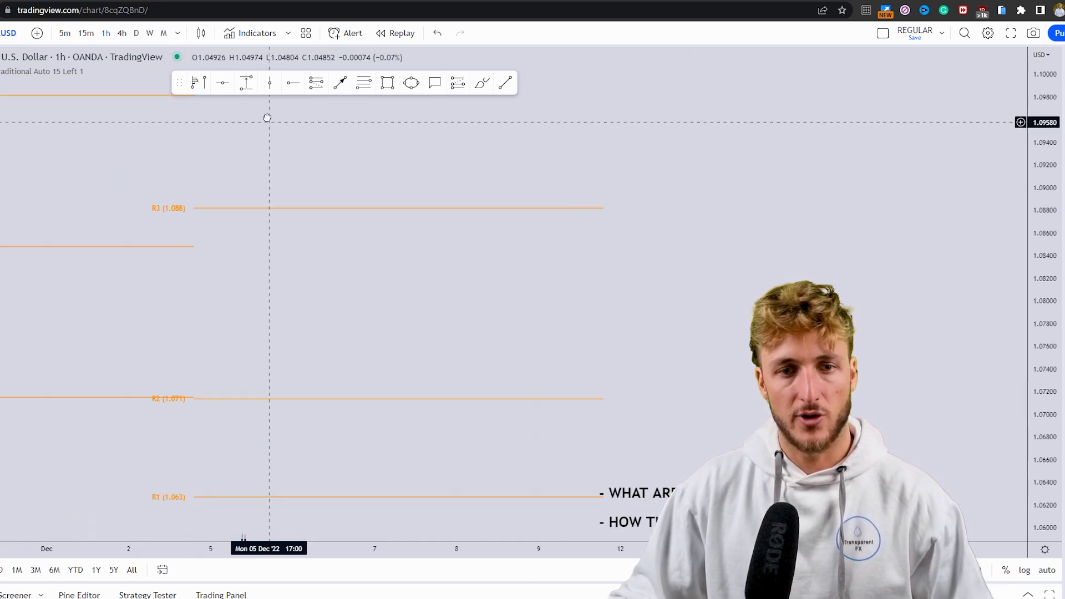
left_click_drag(311, 348, 316, 218)
left_click_drag(360, 533, 342, 217)
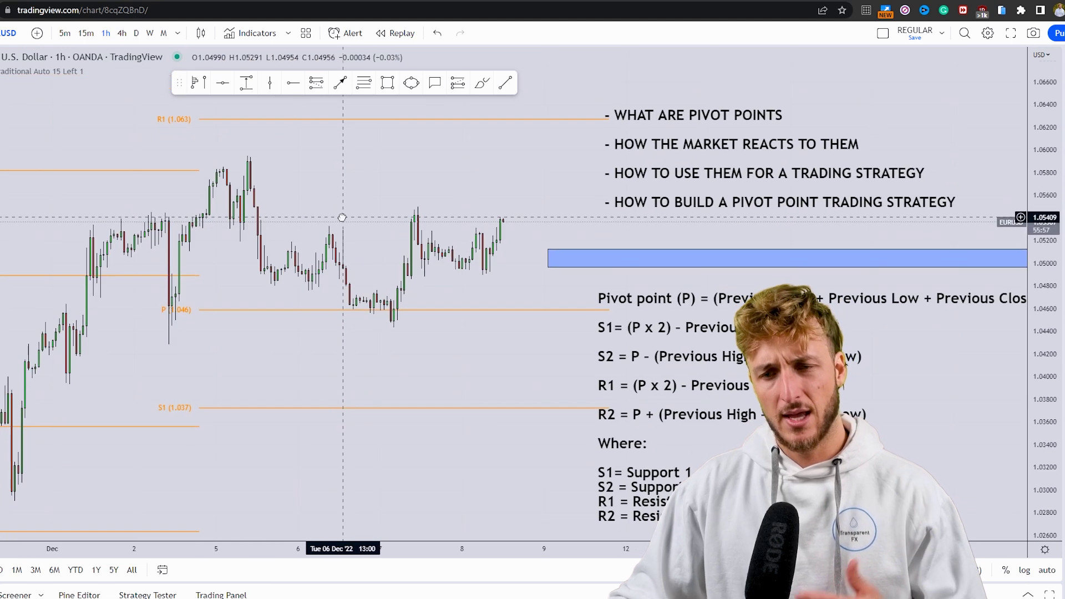
Step: In the Pivots settings, set the P, S1 and S2 line colours to black
double_click(357, 409)
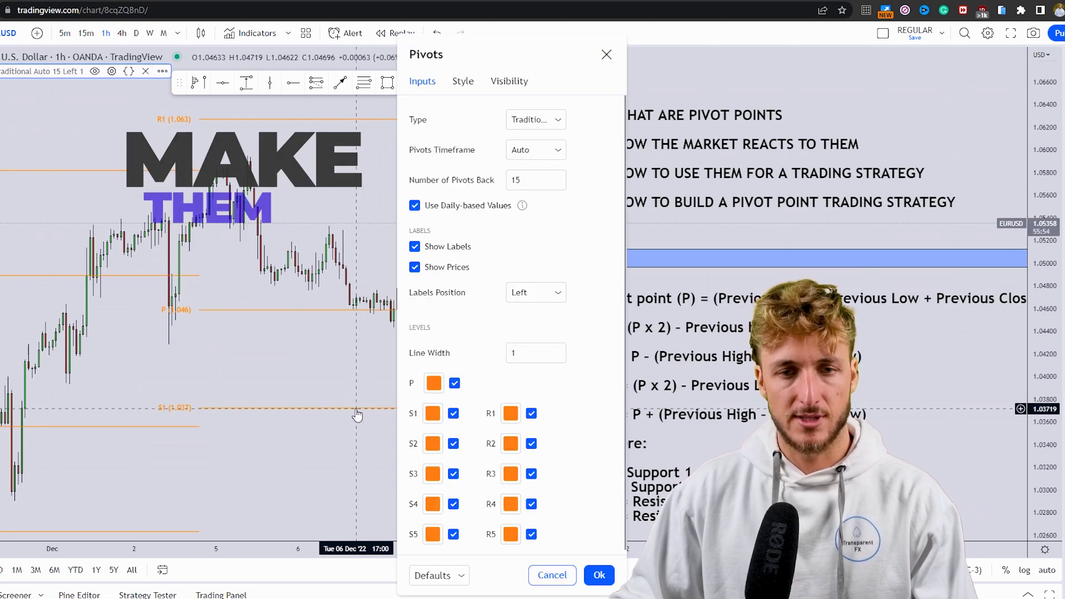
left_click(434, 383)
left_click(536, 407)
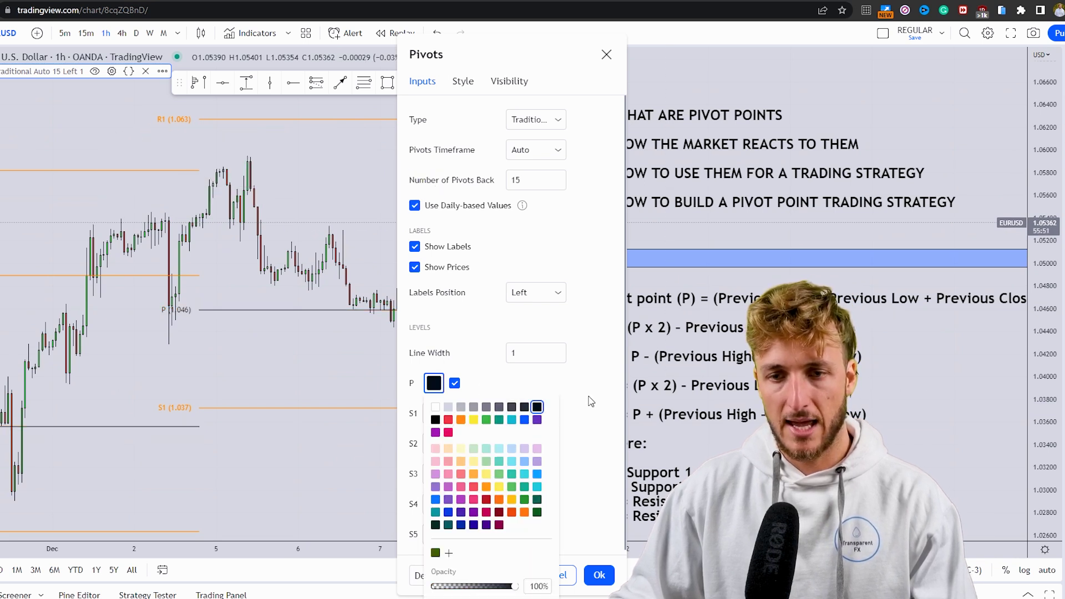
left_click(592, 401)
left_click(432, 414)
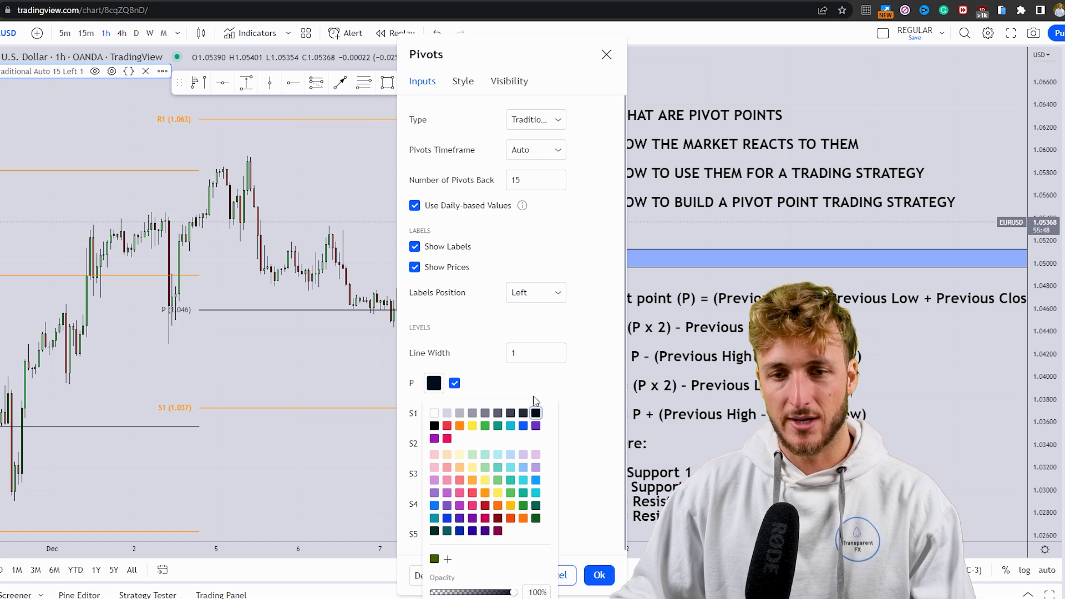
left_click(536, 413)
left_click(433, 413)
left_click(535, 413)
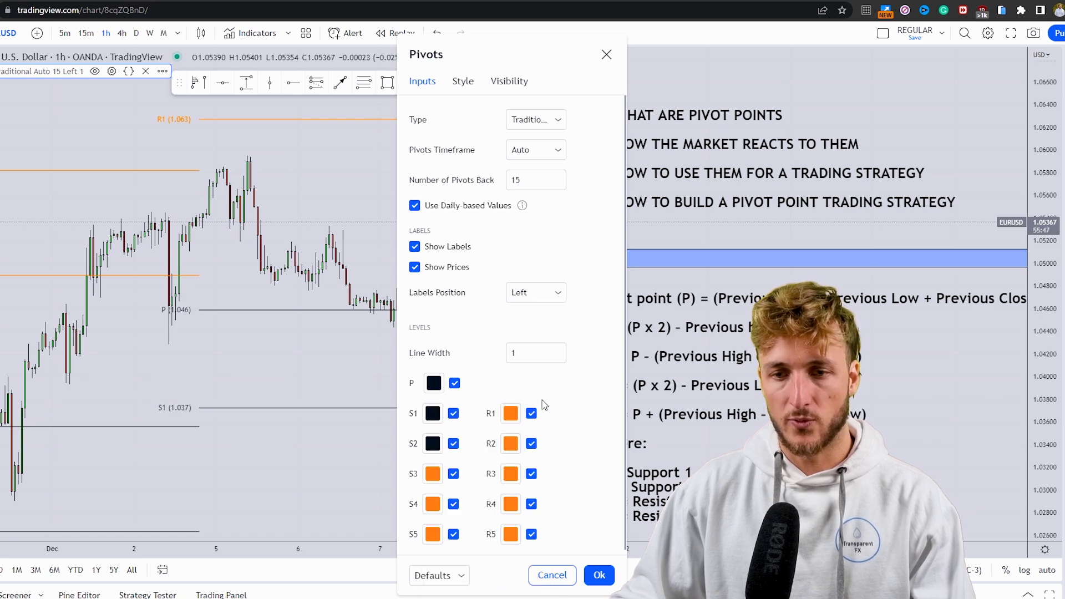
Step: Set the R1 and R2 line colours to black and apply the pivot settings with Ok
left_click(511, 415)
left_click(615, 413)
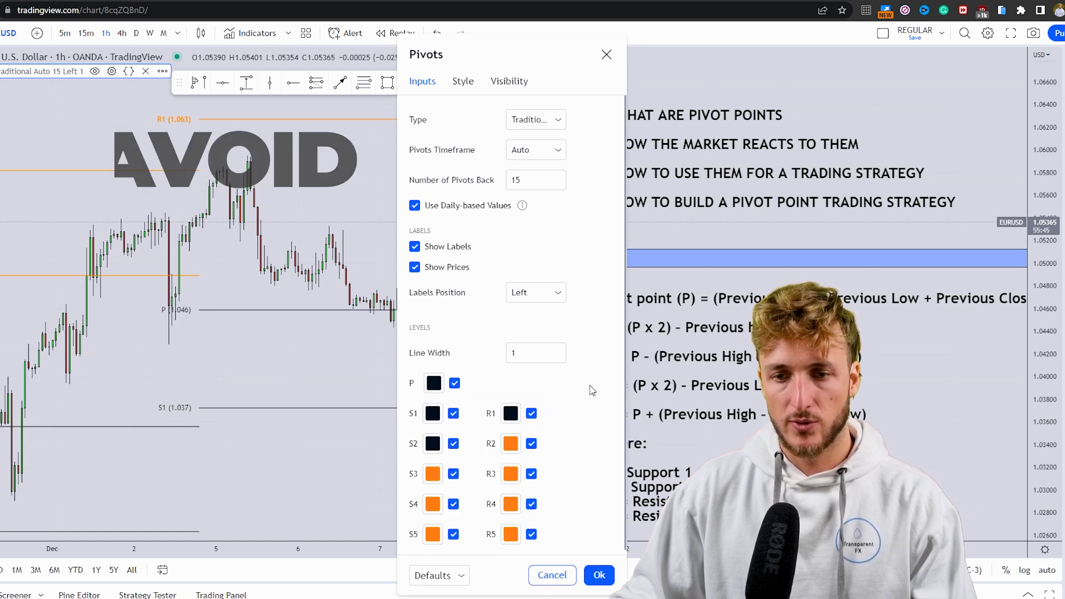
left_click(511, 414)
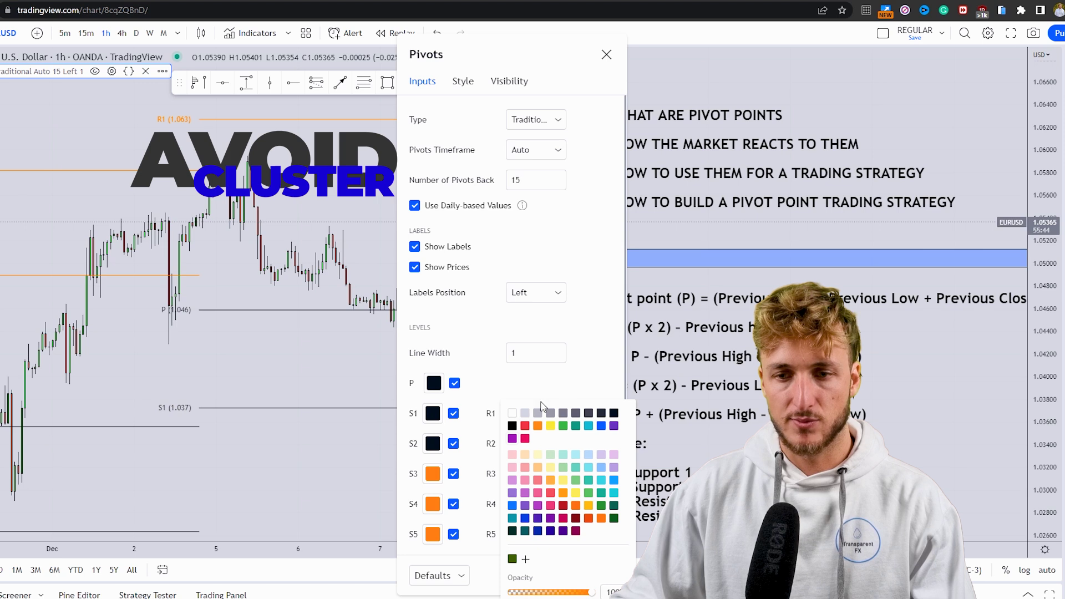
left_click(585, 400)
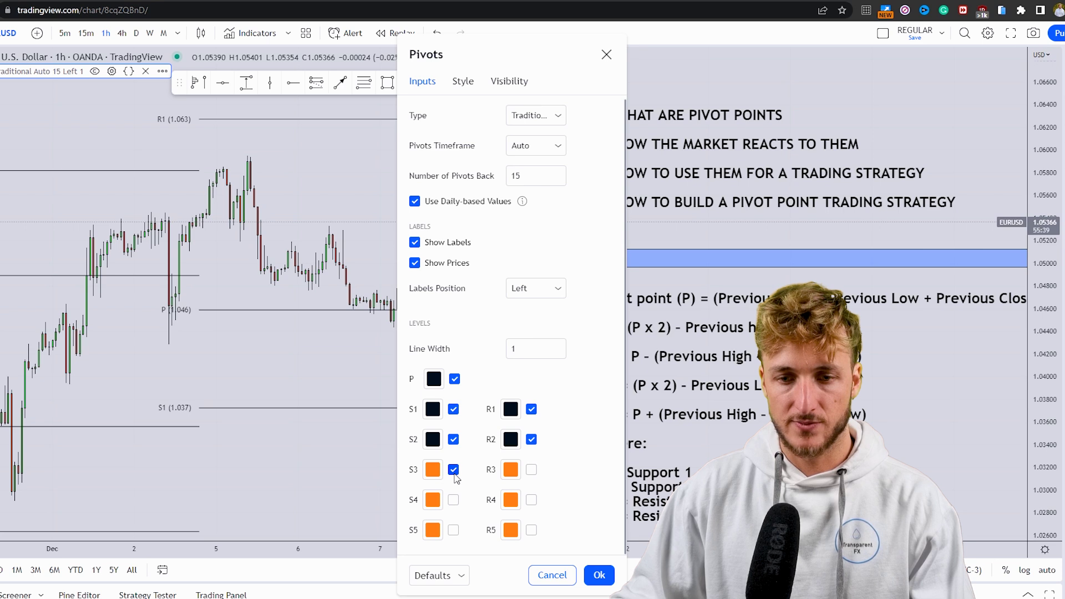
left_click(598, 574)
left_click_drag(376, 435, 257, 382)
Step: Draw and remove a red mark through the HOW THE MARKET REACTS TO THEM heading
left_click(480, 83)
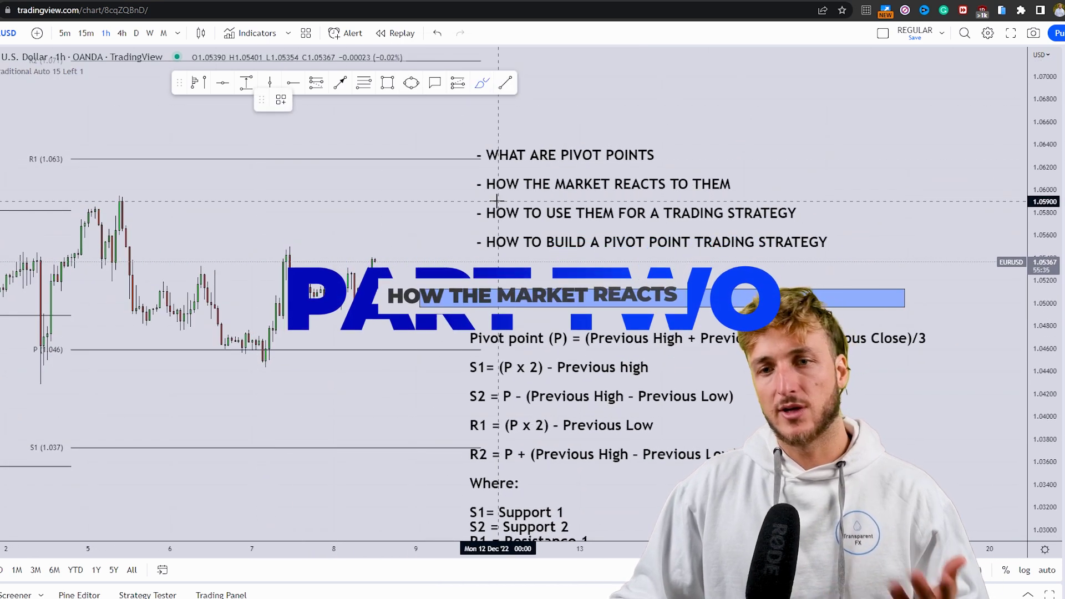
left_click_drag(487, 199, 740, 186)
left_click(417, 100)
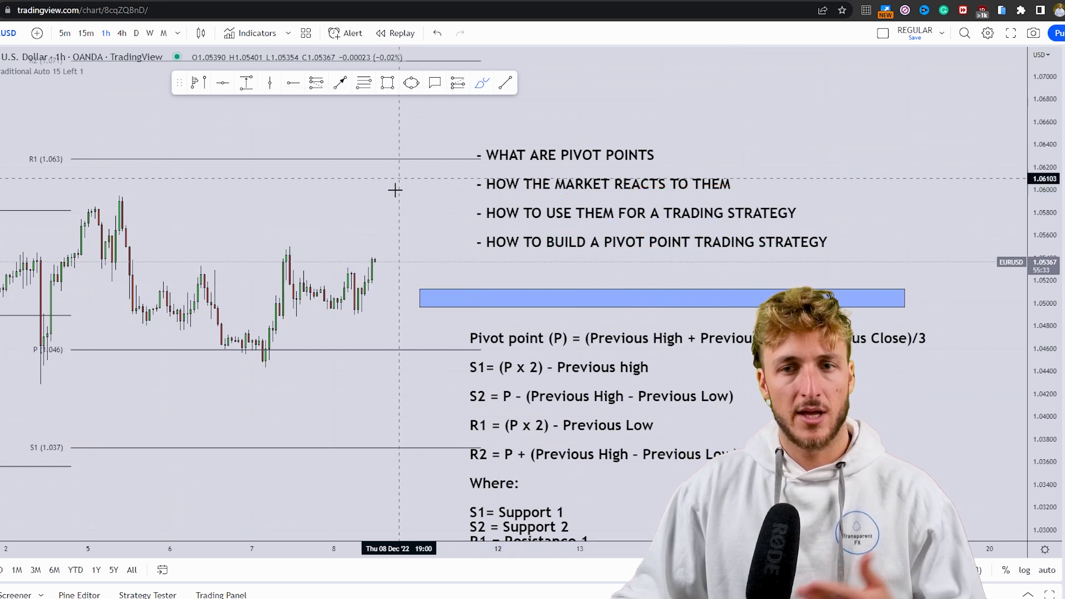
Step: Pan around the P and S1 levels toward the latest candles, ending with the Brush selected
left_click_drag(373, 210, 397, 160)
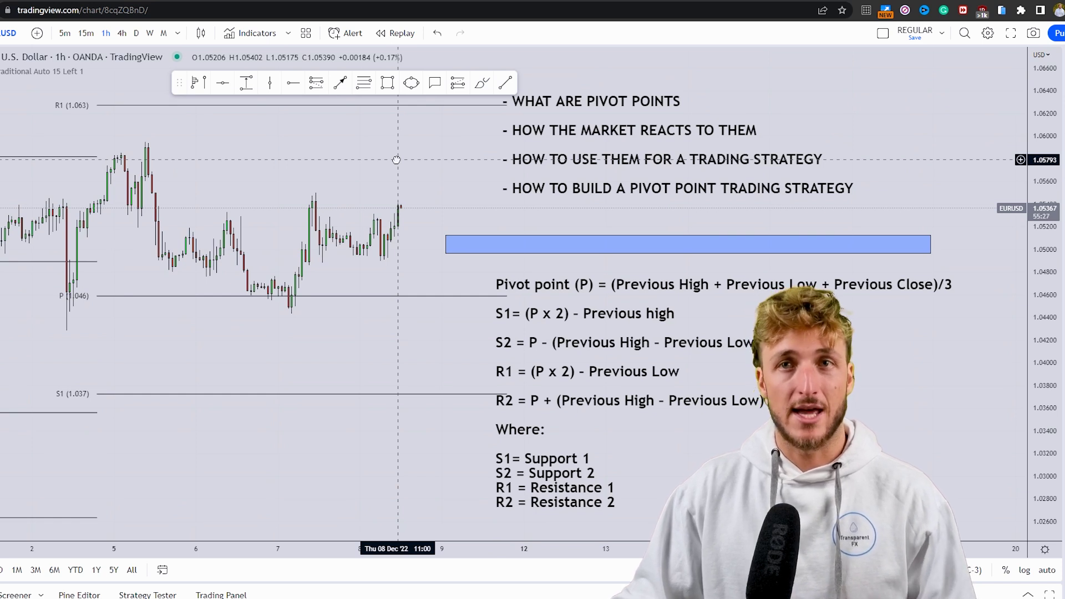
left_click_drag(397, 160, 466, 186)
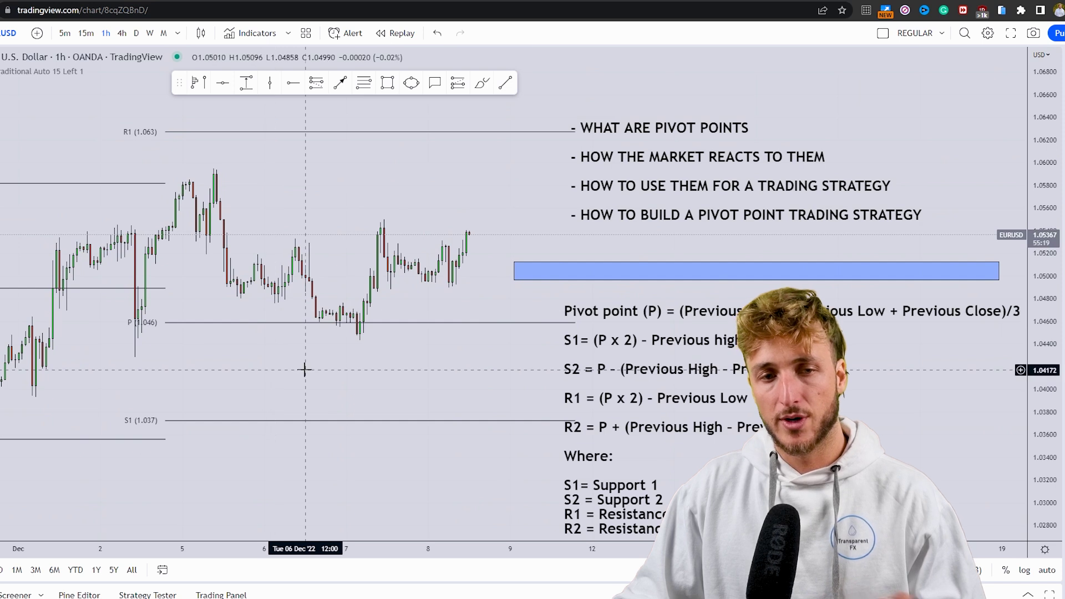
left_click_drag(304, 368, 379, 228)
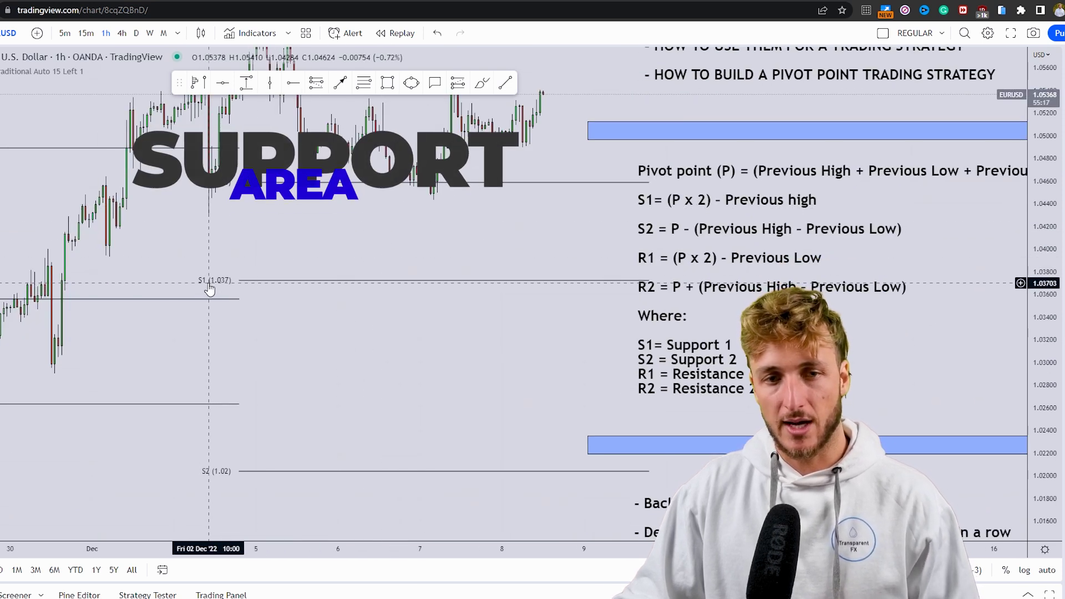
key("alt+r")
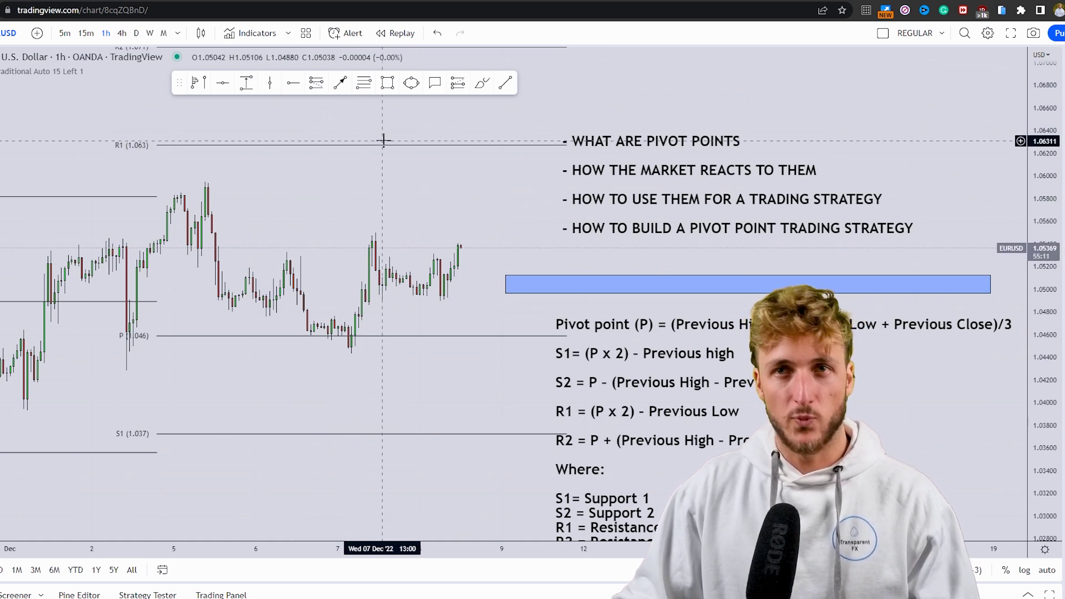
left_click_drag(449, 226, 421, 214)
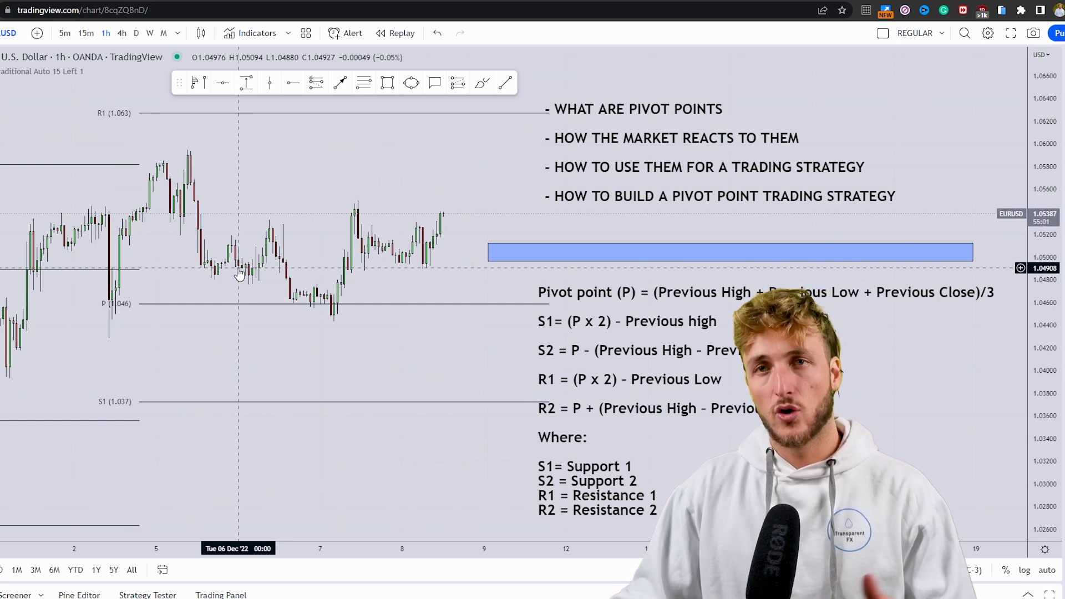
left_click(482, 82)
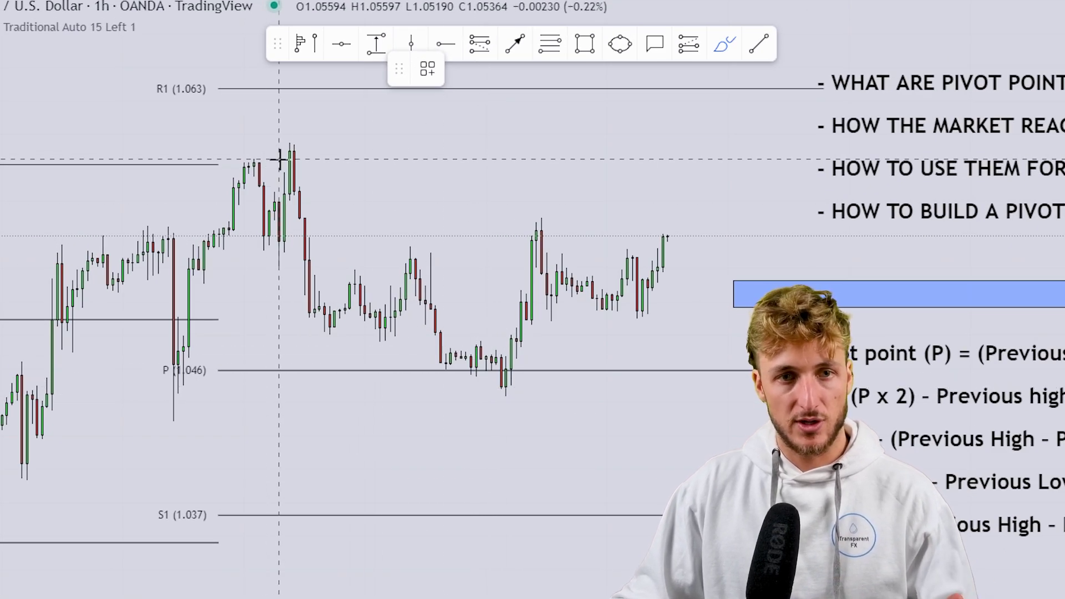
left_click_drag(292, 153, 289, 175)
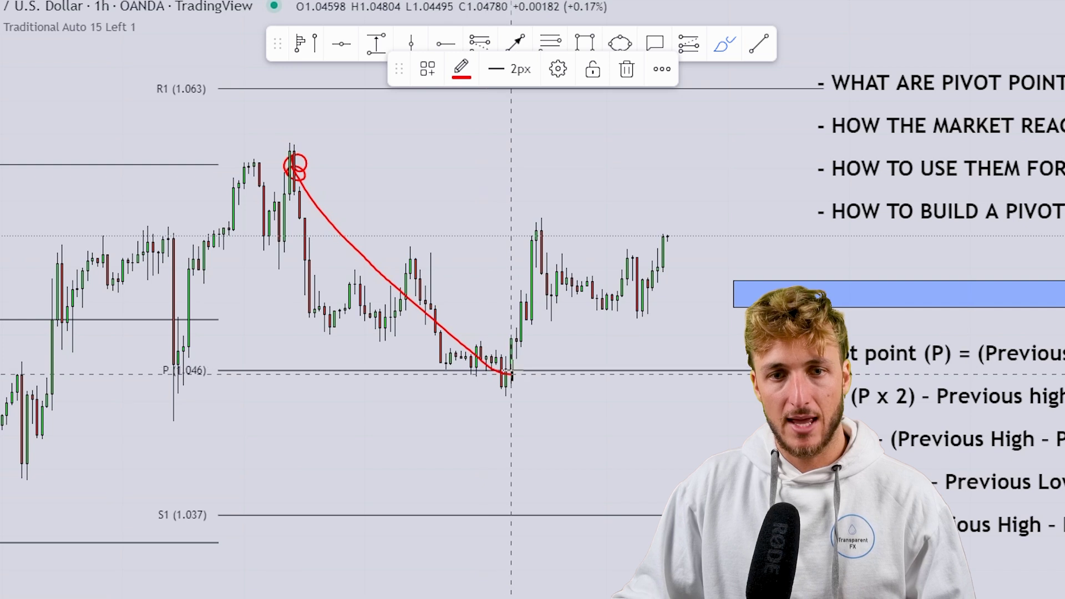
left_click_drag(520, 370, 495, 377)
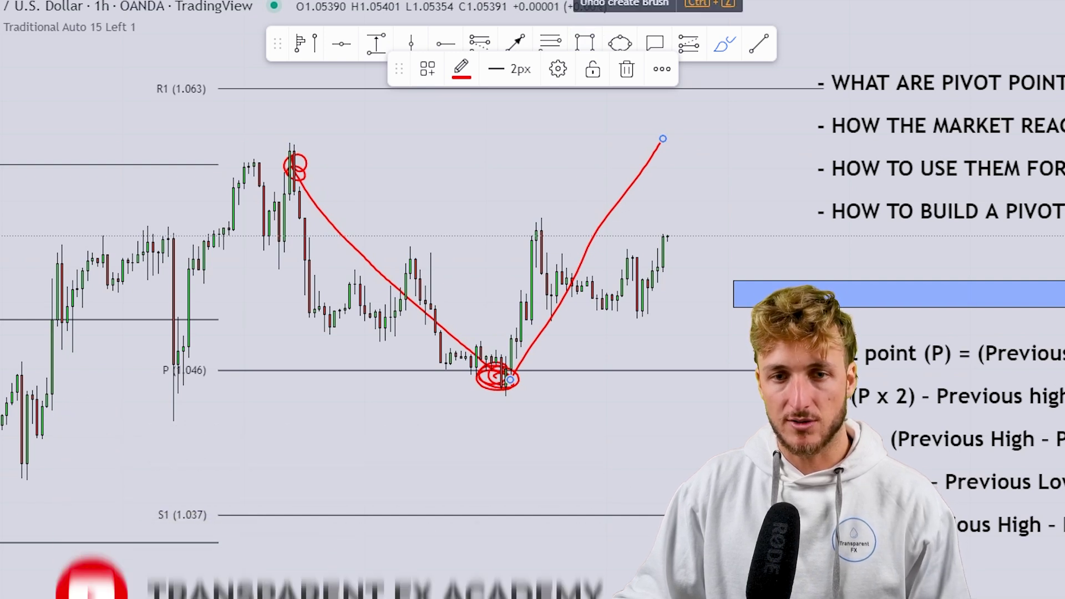
key("Delete")
left_click_drag(328, 160, 336, 160)
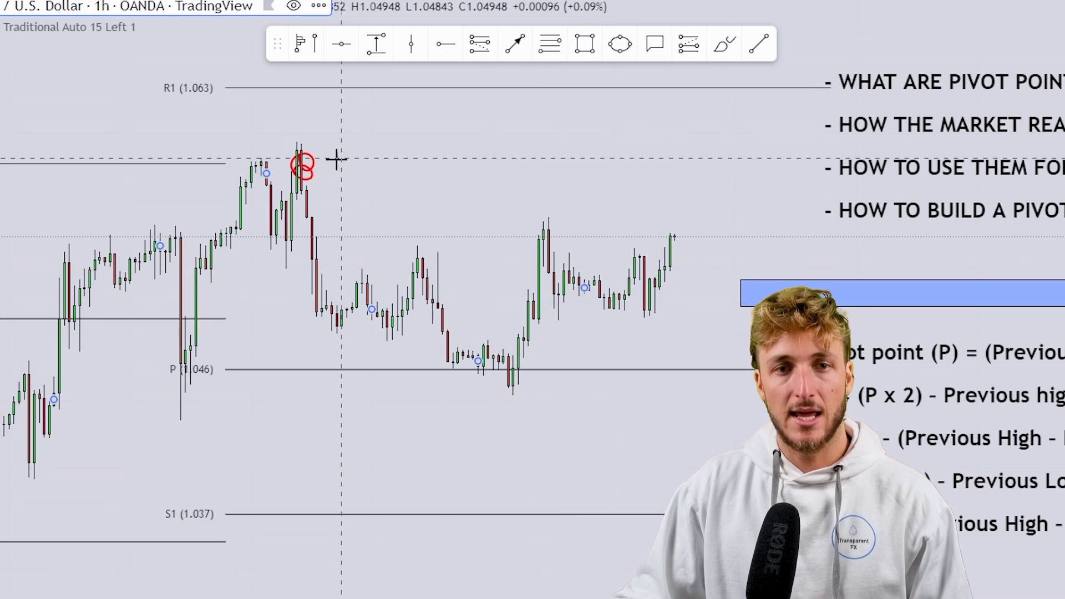
left_click(304, 168)
left_click(623, 70)
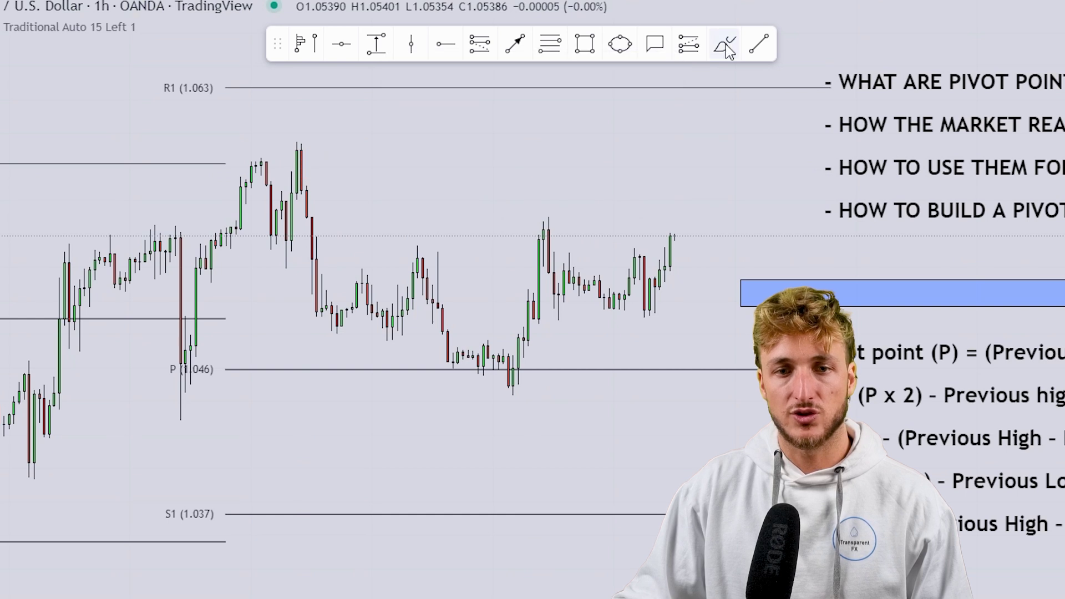
left_click(727, 50)
left_click_drag(285, 486, 347, 434)
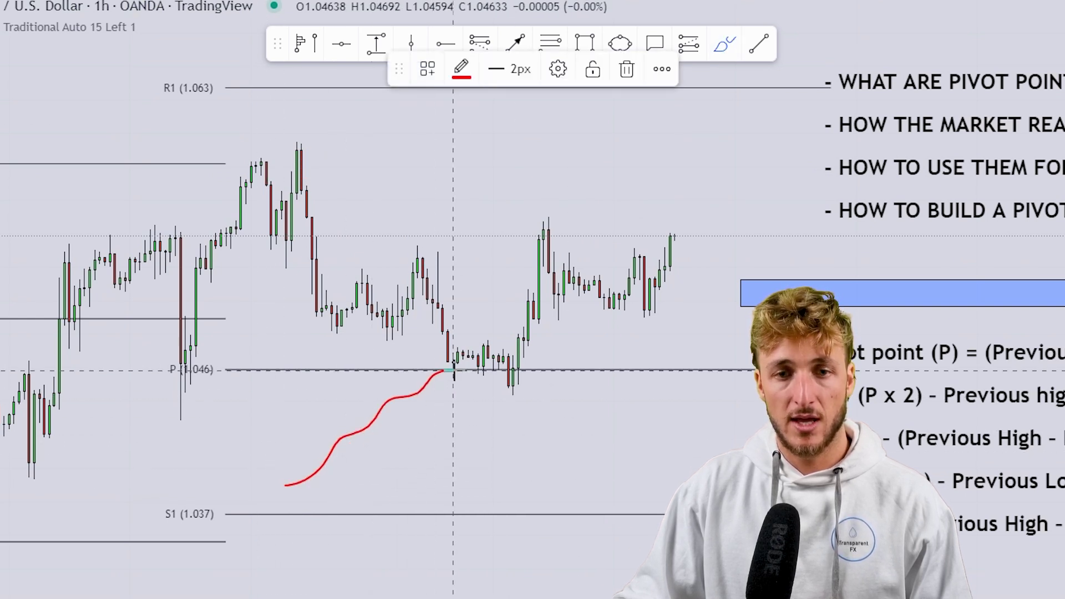
mouse_move(486, 378)
left_mouse_down()
mouse_move(448, 364)
mouse_move(506, 368)
mouse_move(566, 521)
left_mouse_up()
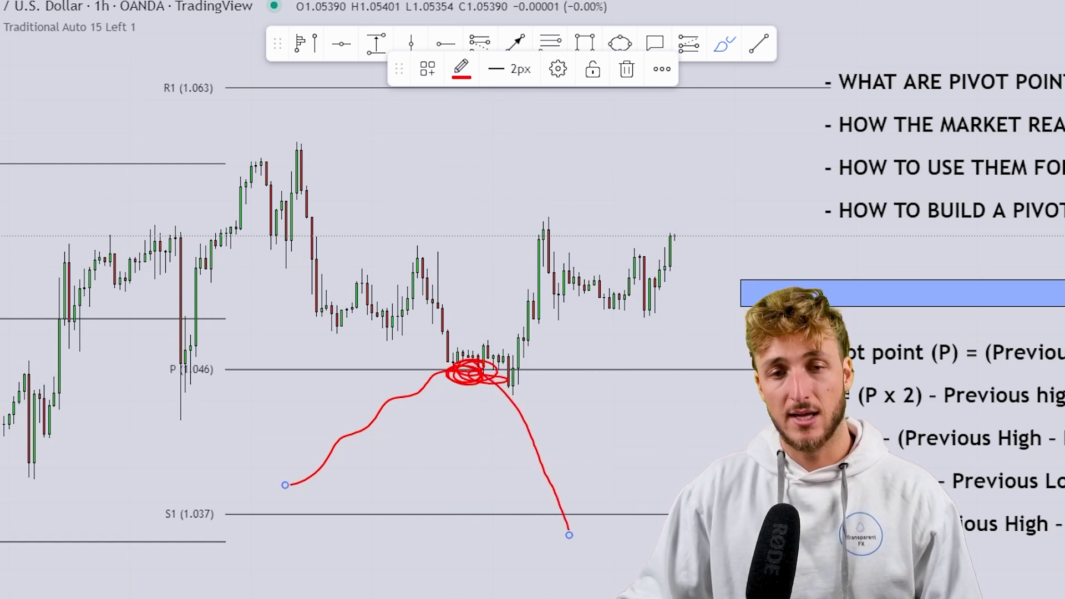
key("Delete")
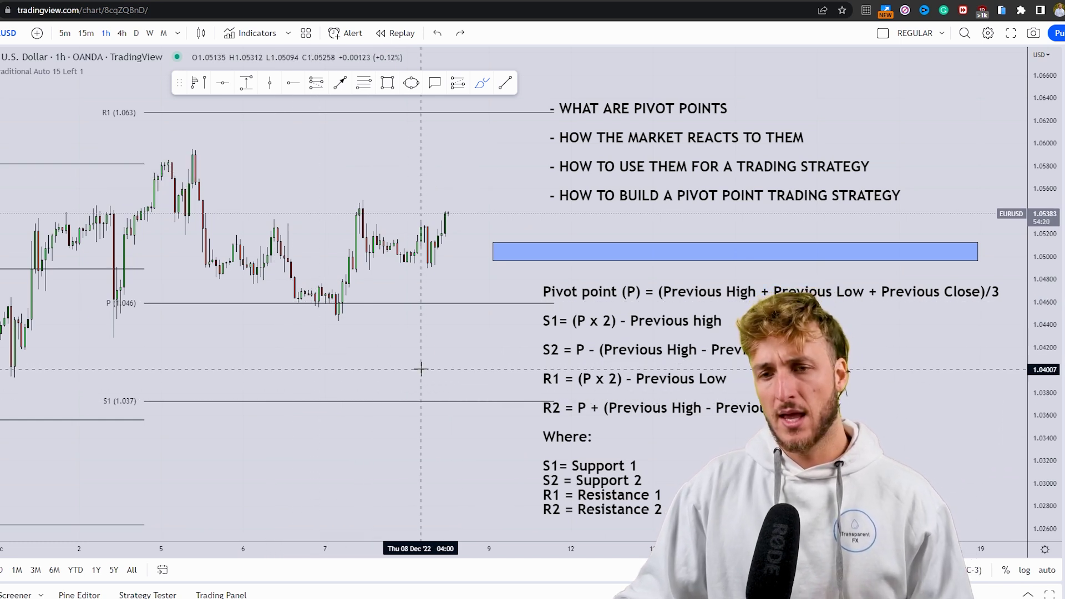
Step: Draw and remove a red underline under the HOW TO USE THEM FOR A TRADING STRATEGY heading
mouse_move(349, 355)
left_mouse_down()
mouse_move(385, 324)
mouse_move(361, 382)
left_mouse_up()
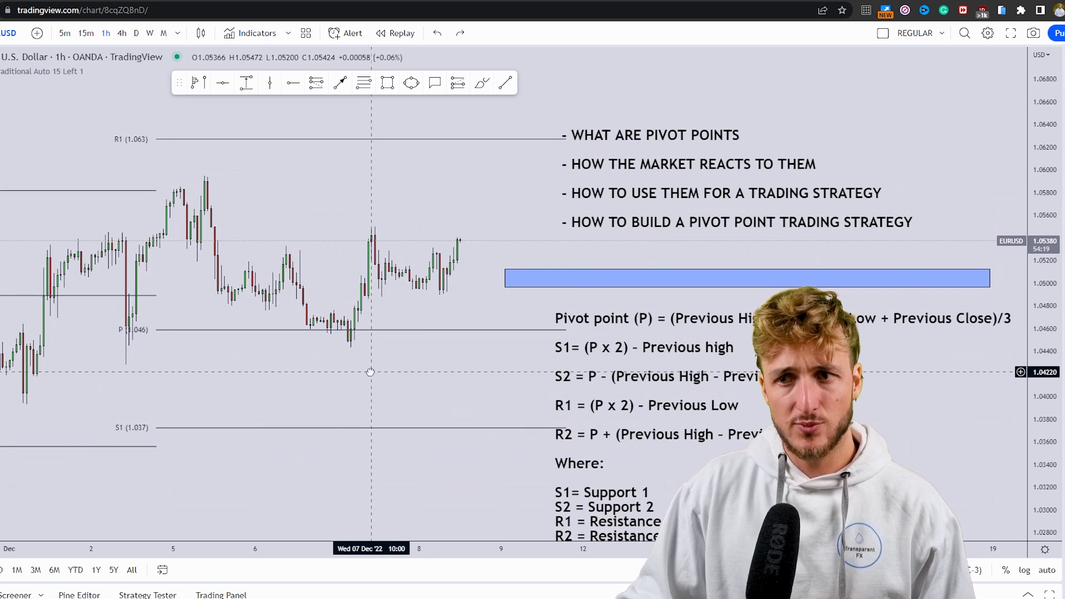
left_click(481, 83)
left_click_drag(549, 212, 911, 207)
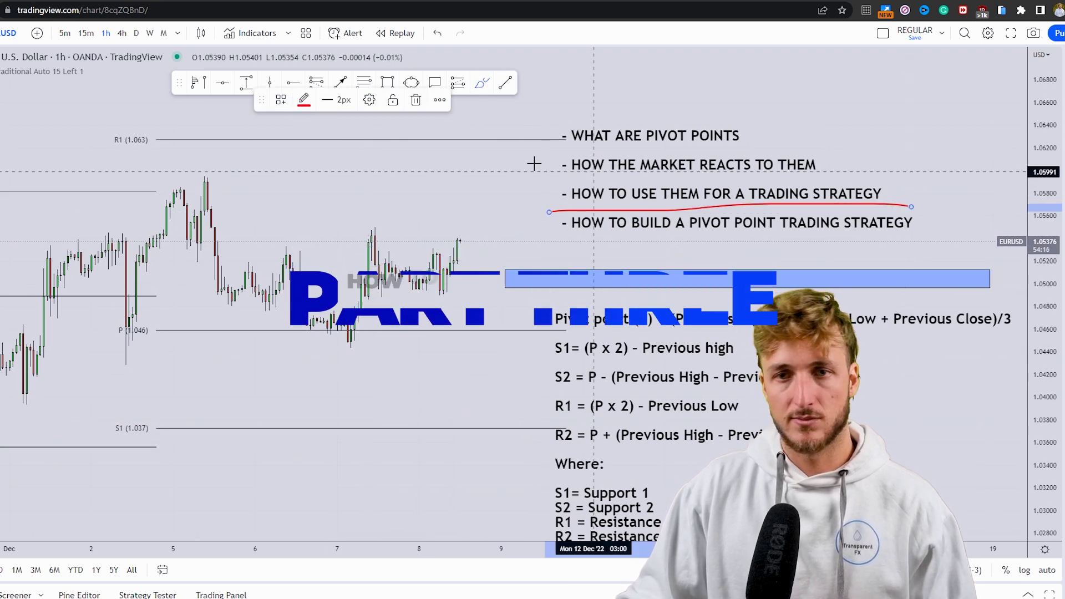
left_click(415, 102)
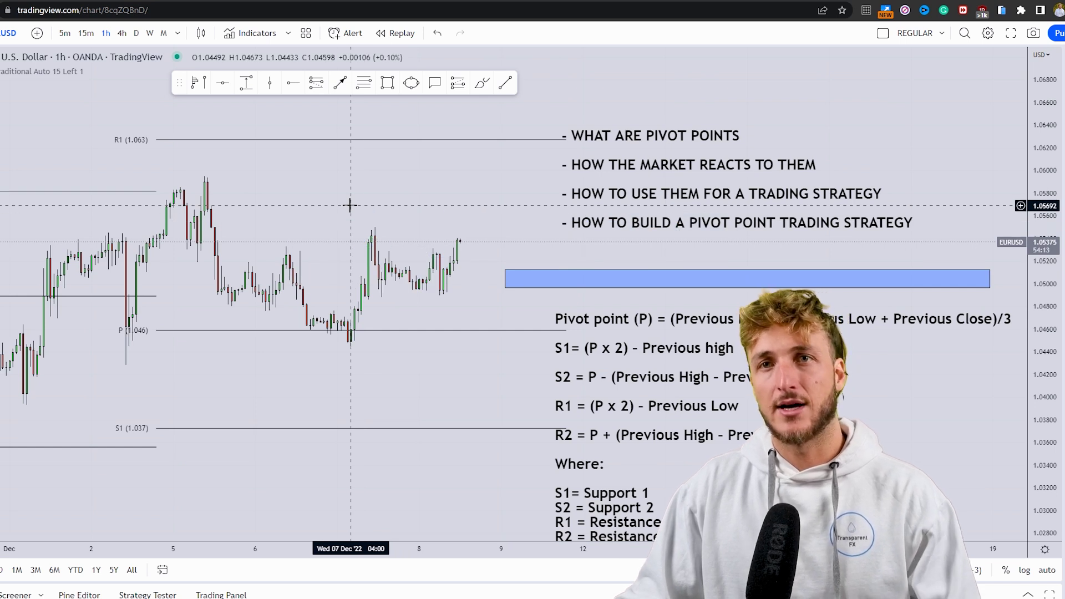
Step: Reset the chart view and scroll back to late-November candles
right_click(350, 272)
left_click(377, 282)
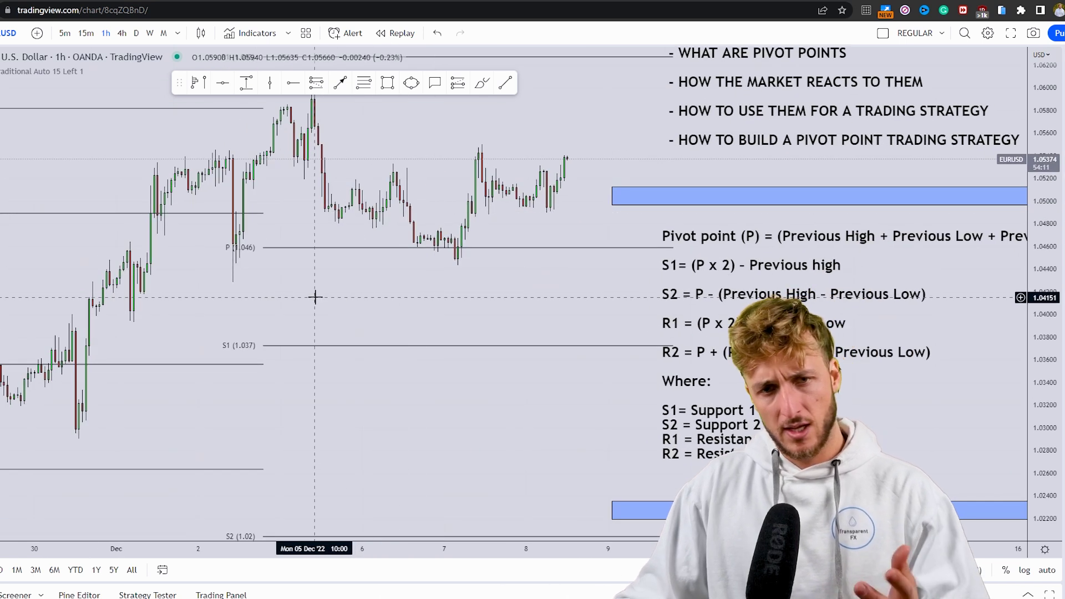
scroll(315, 297, "left", 10)
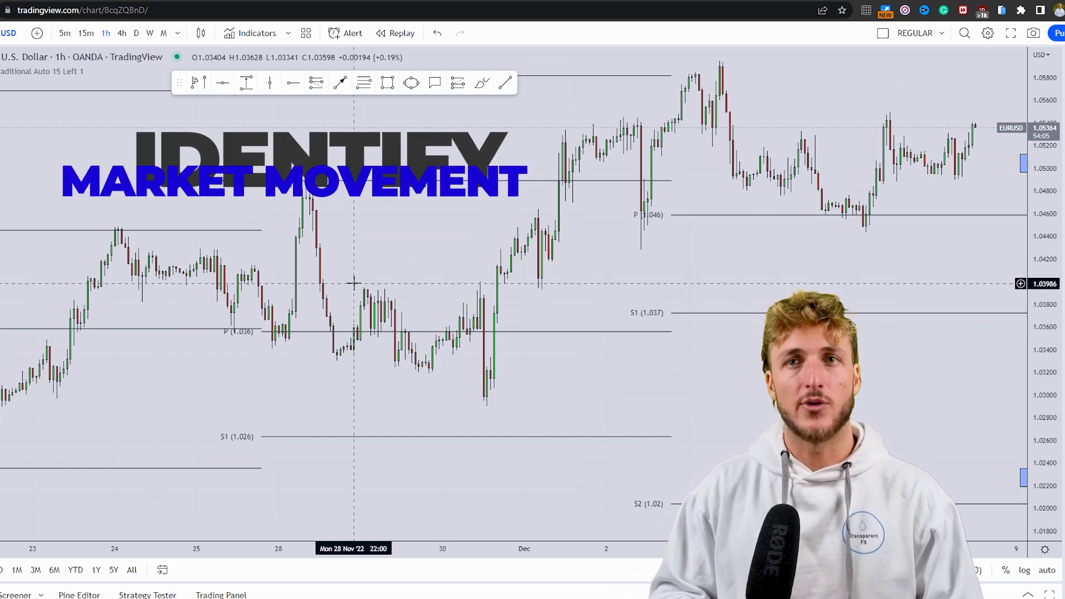
Step: Pan back to mid-November to inspect the R1 (1.045) and S1 touches, then forward to early December
left_click_drag(473, 386, 844, 299)
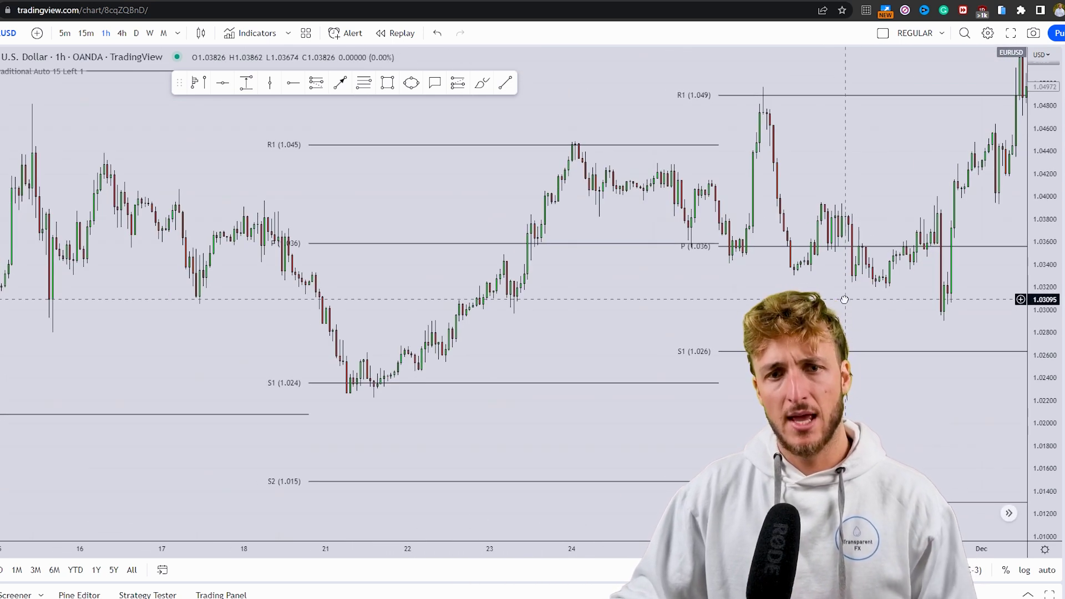
right_click(432, 298)
left_click_drag(388, 295, 349, 302)
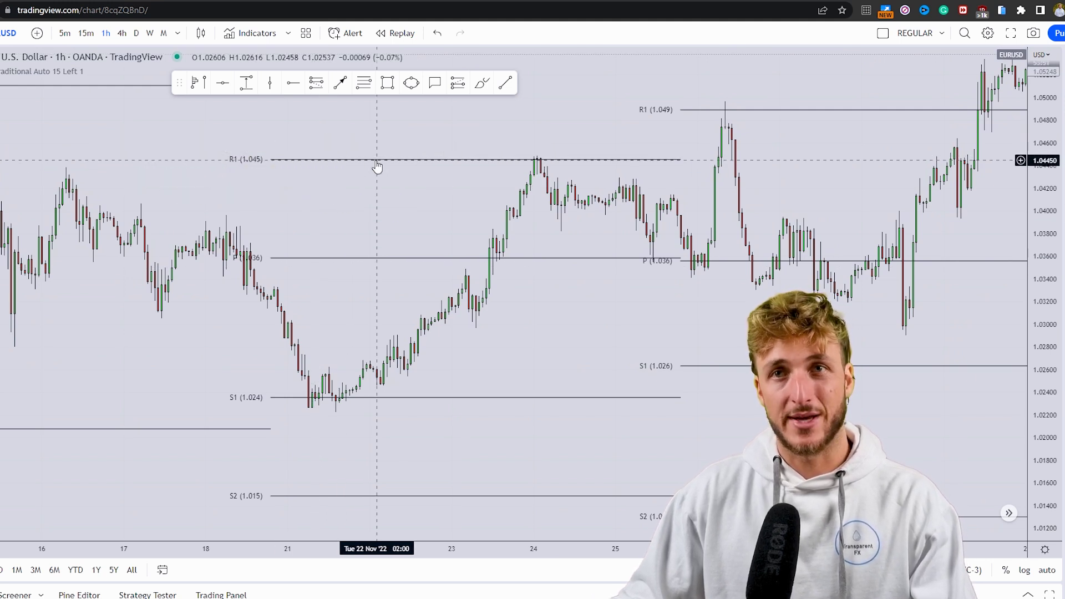
left_click_drag(492, 204, 325, 242)
left_click_drag(549, 349, 34, 360)
left_click_drag(577, 435, 380, 492)
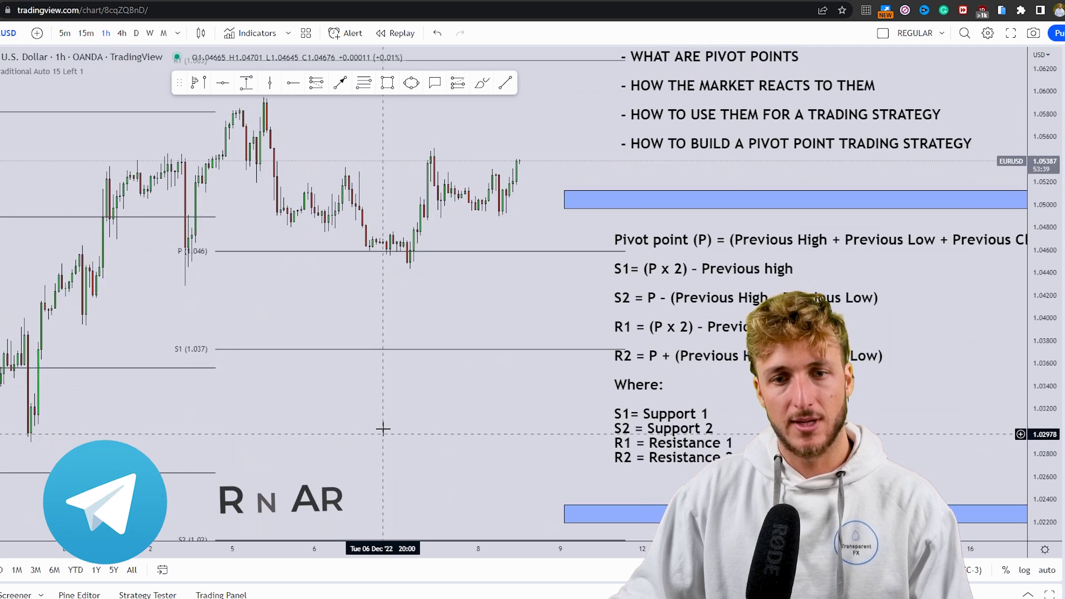
Step: Open the Pivots indicator settings, switch off S2 and R2, and confirm with Ok
double_click(426, 353)
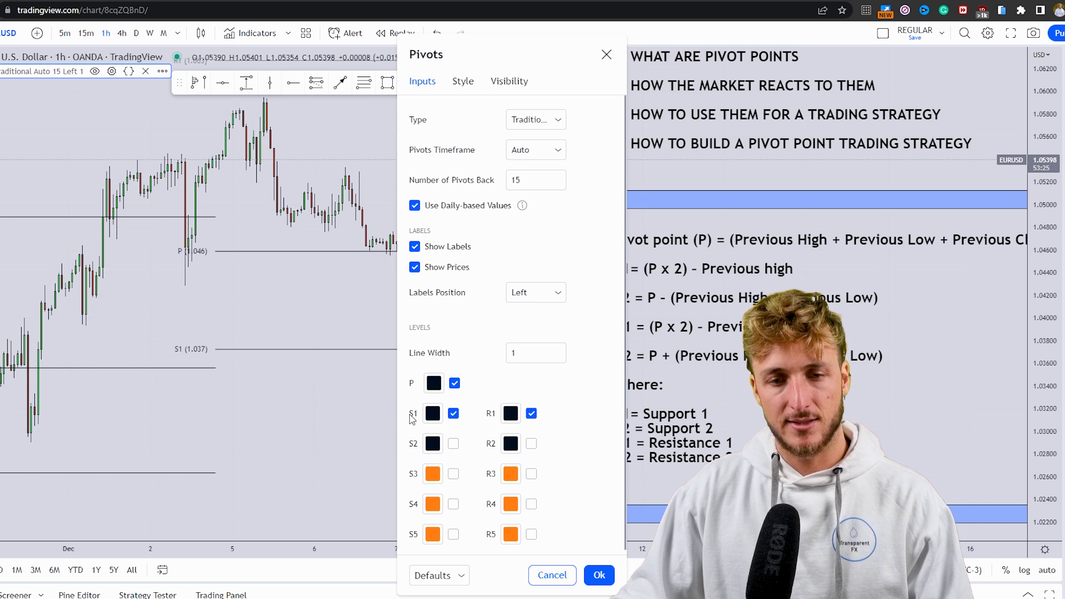
left_click(598, 575)
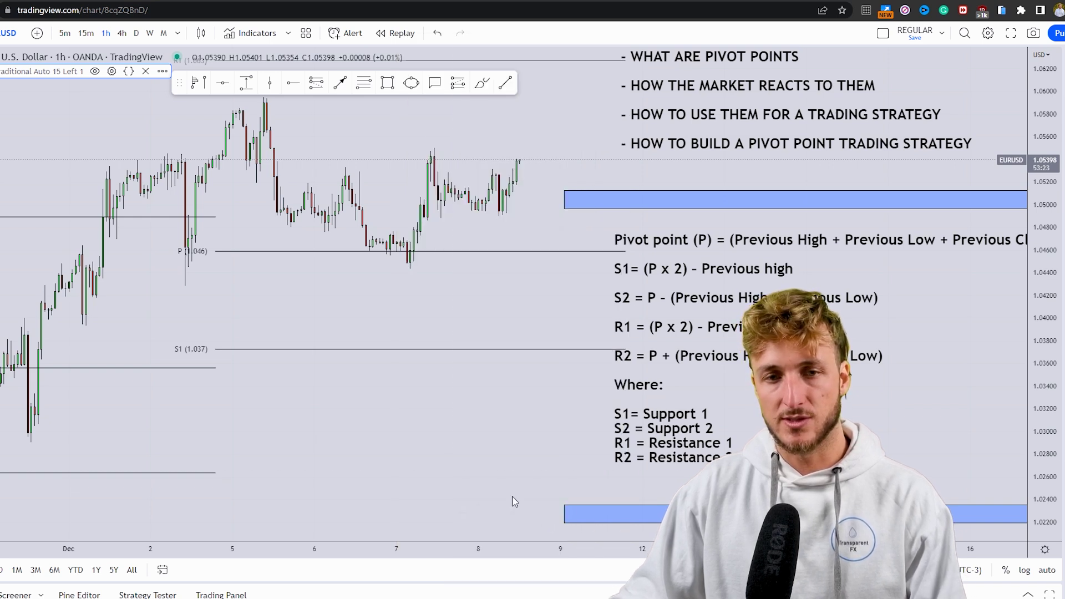